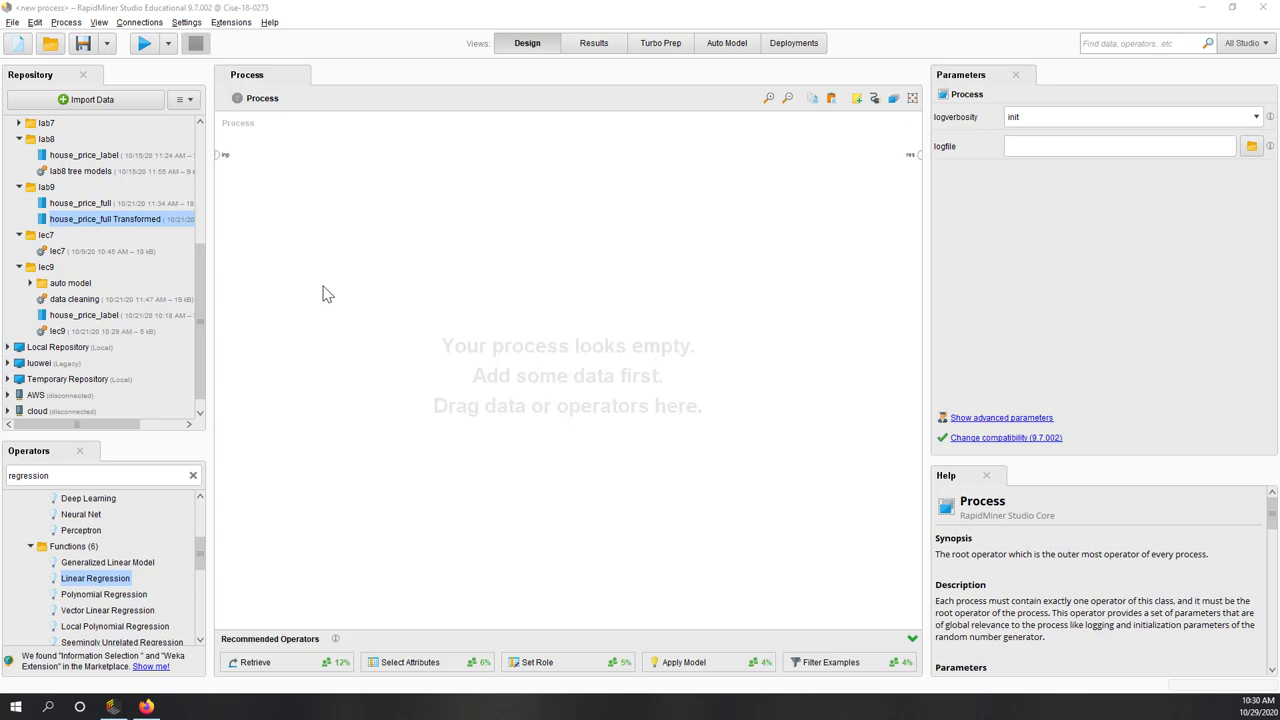
- Create a subfolder named lec10 in the IA480_2020Fall repository
drag(204, 338, 181, 207)
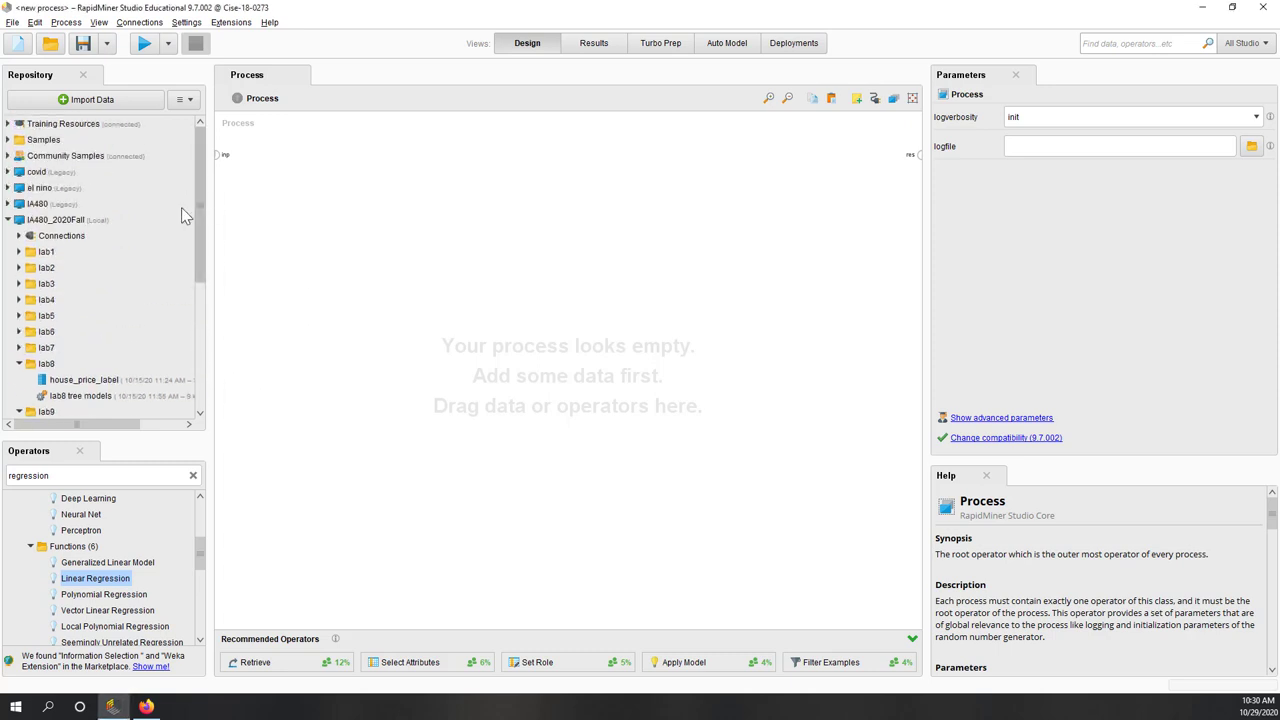
right_click(72, 221)
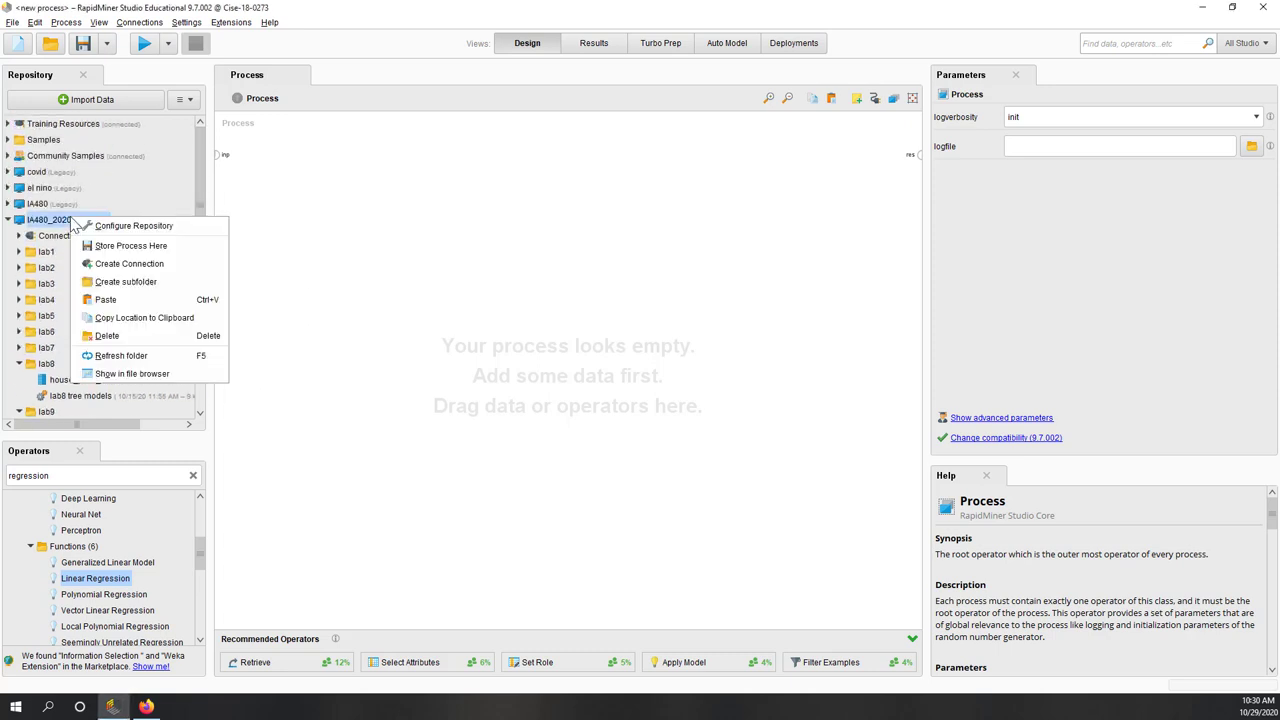
click(129, 282)
text(lec10)
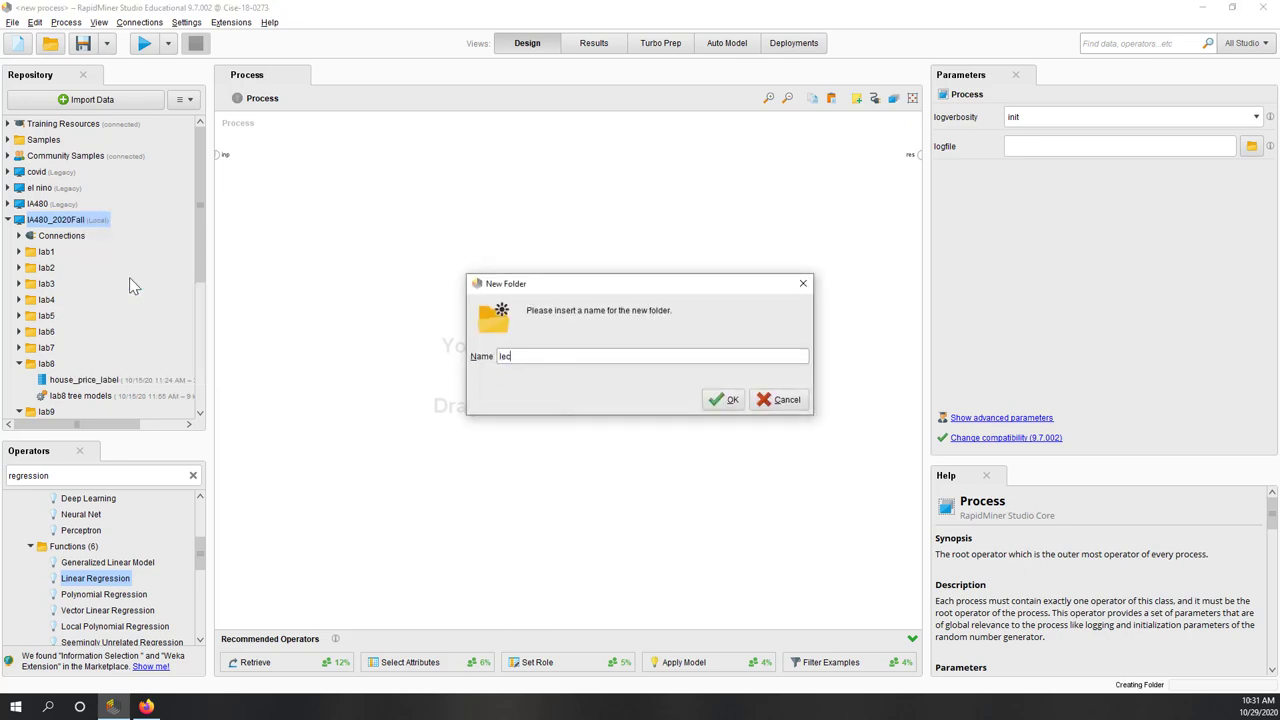
click(727, 400)
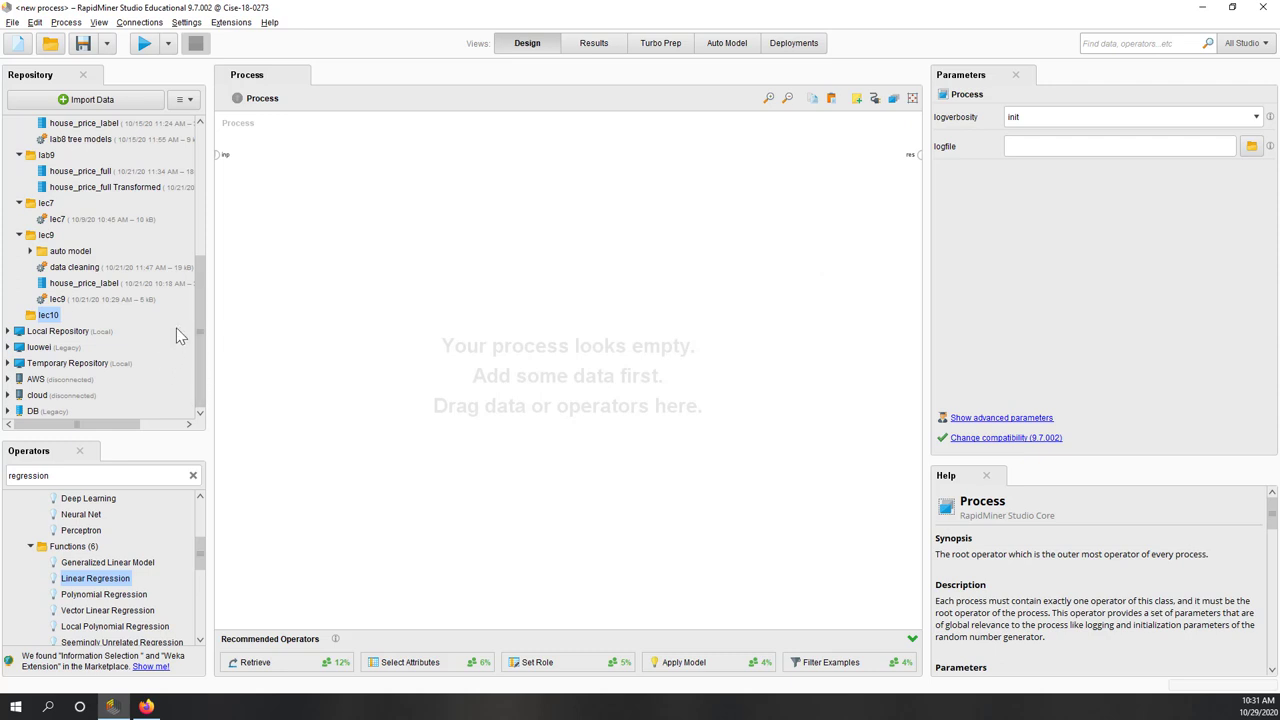
- Add the house_price_label dataset from the lec9 folder to the empty process
scroll(178, 335, up, 2)
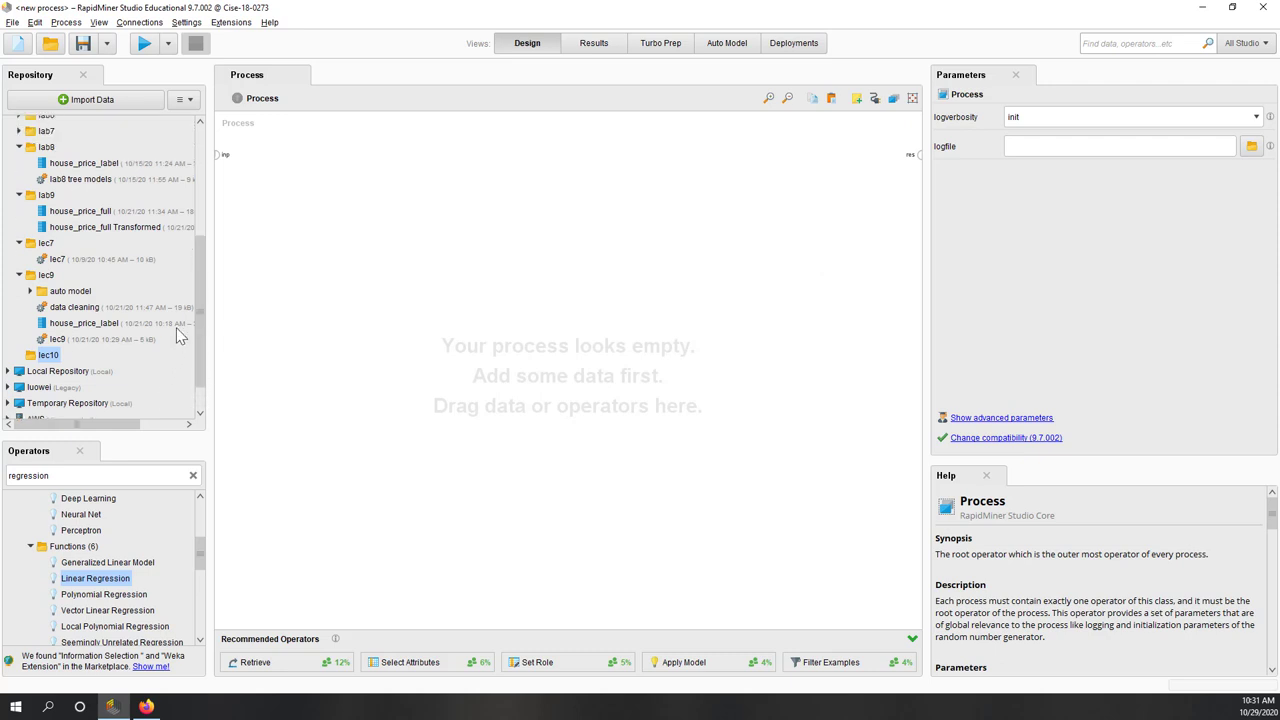
click(100, 325)
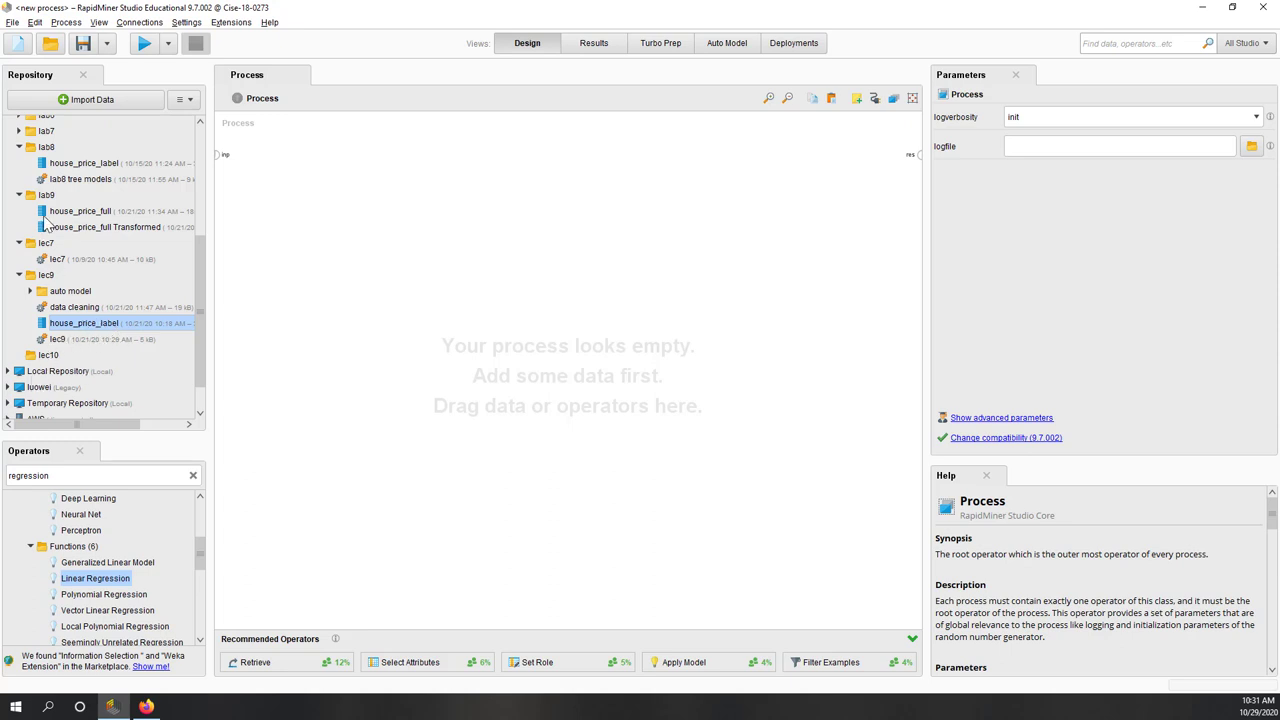
scroll(91, 356, up, 1)
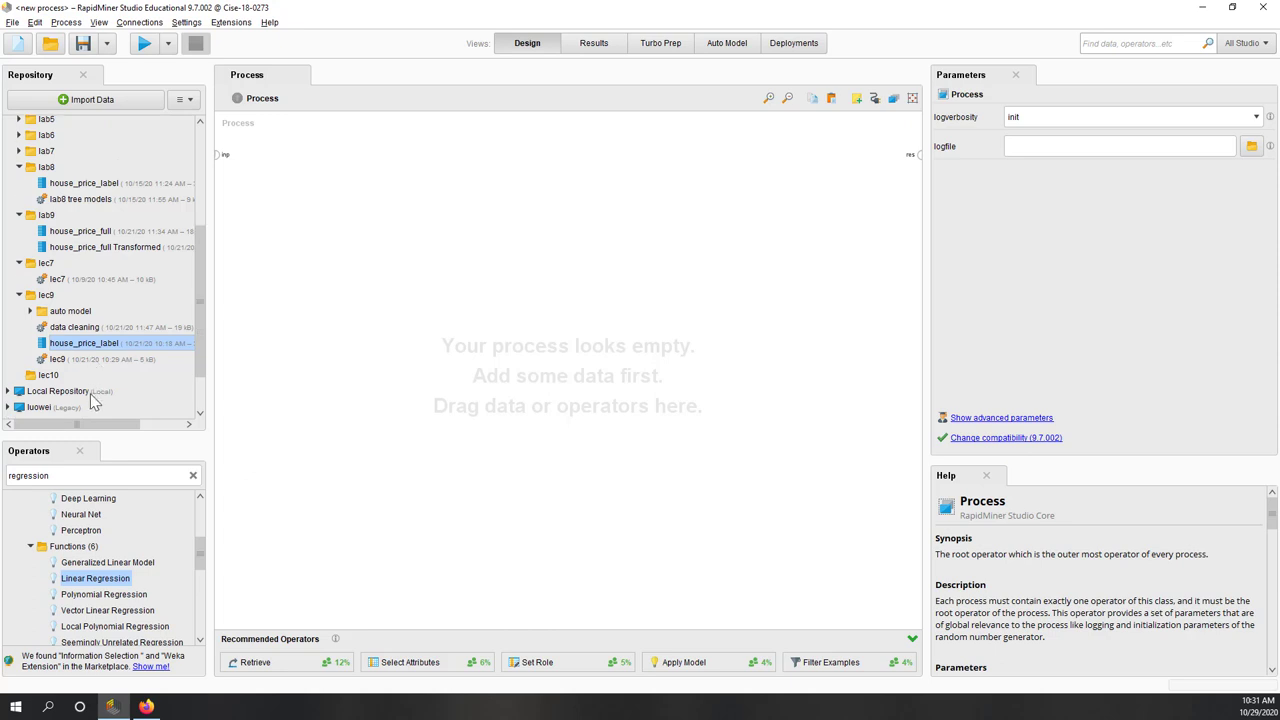
scroll(90, 345, up, 1)
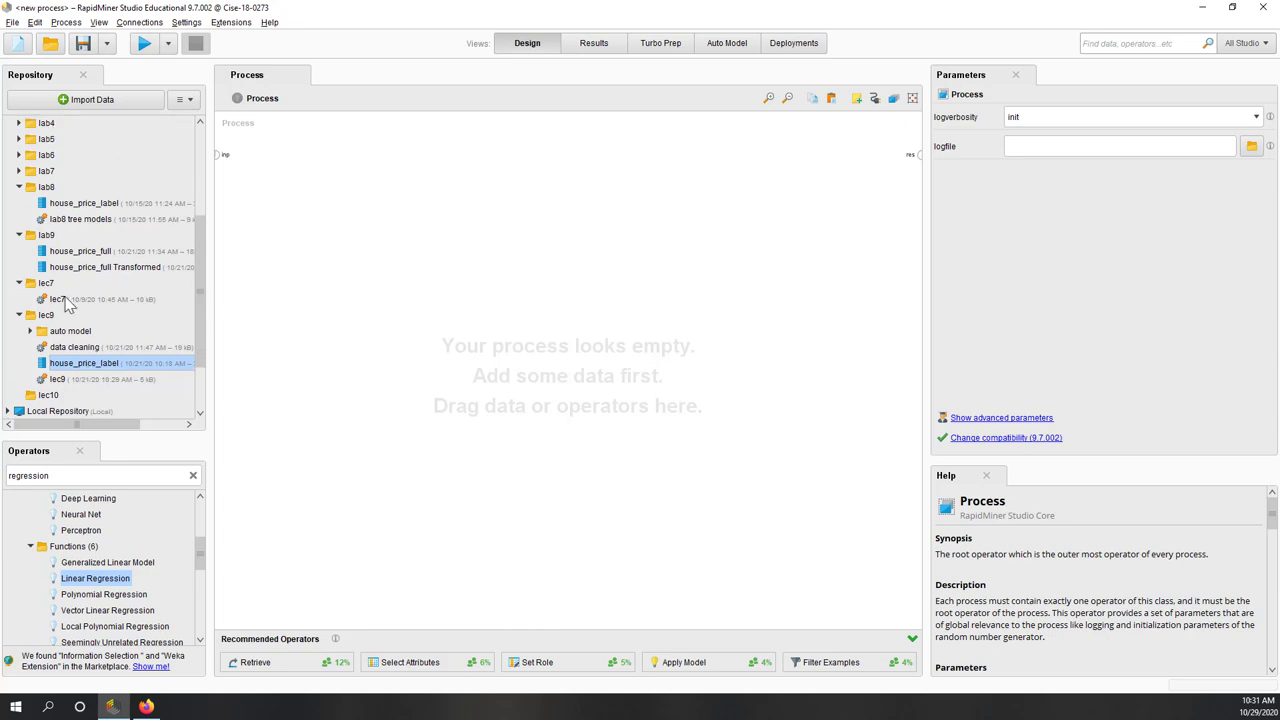
click(18, 172)
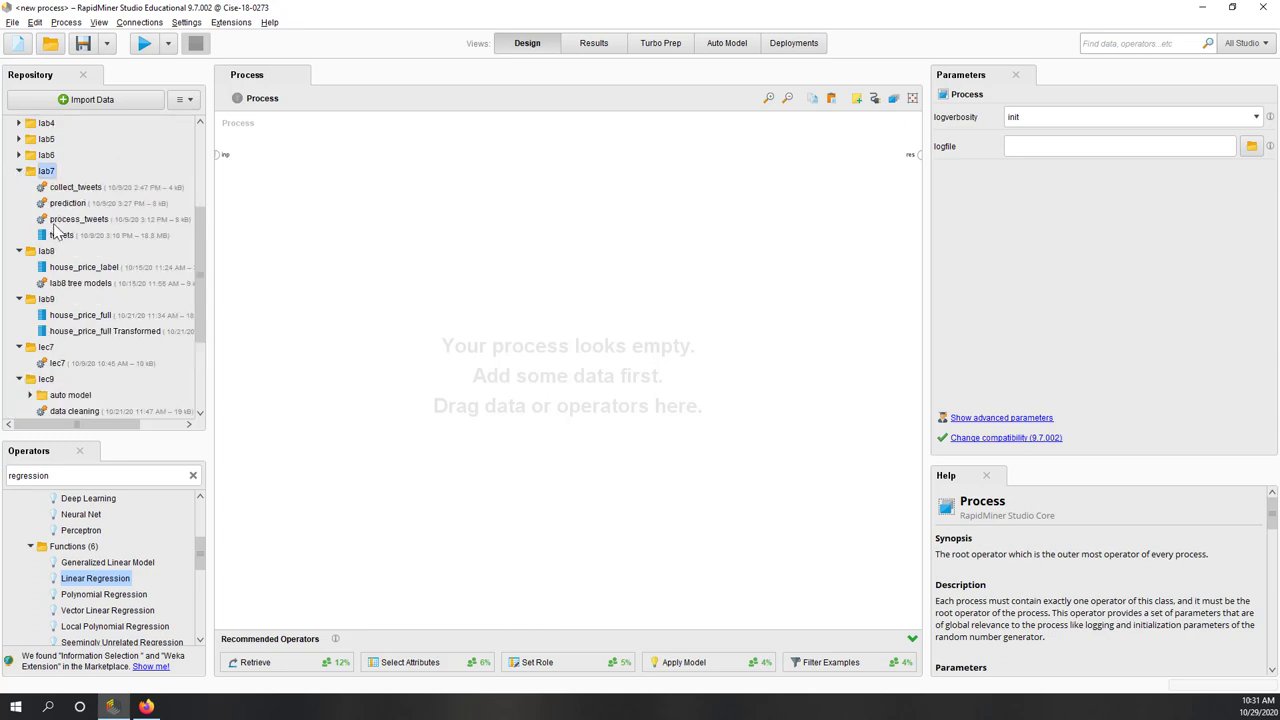
scroll(22, 192, up, 1)
click(18, 175)
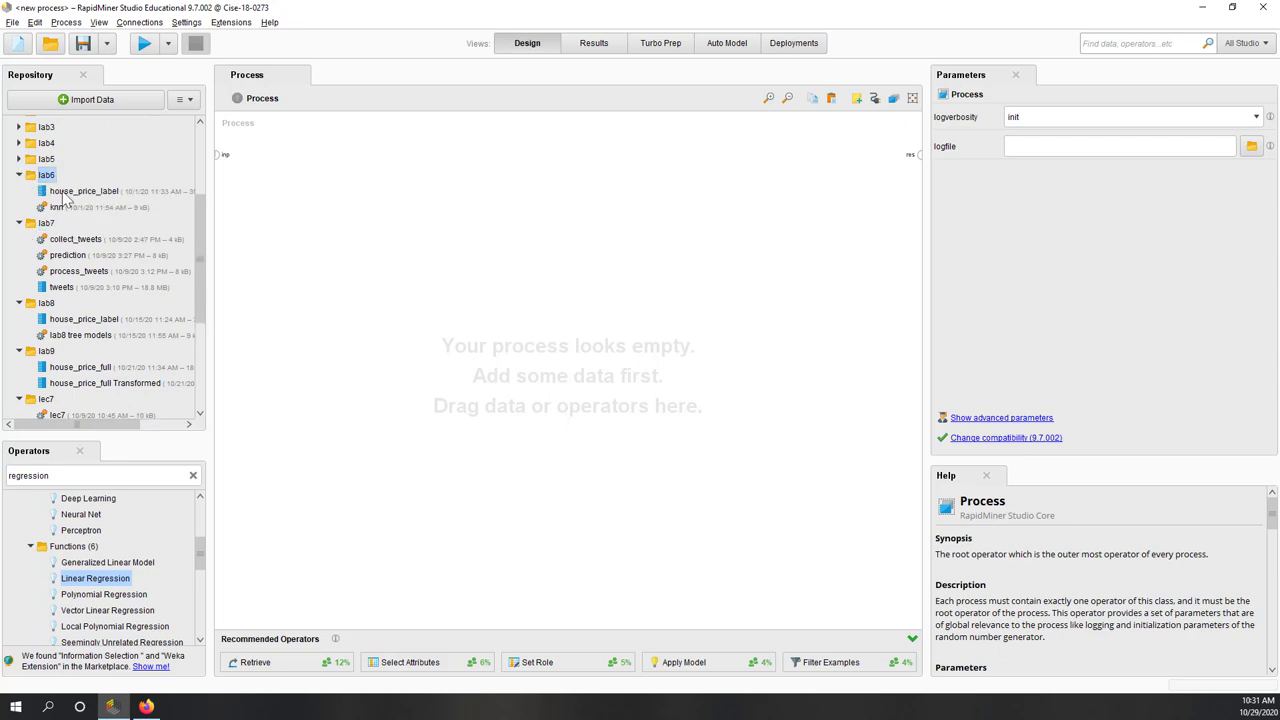
scroll(114, 232, down, 2)
scroll(173, 302, down, 3)
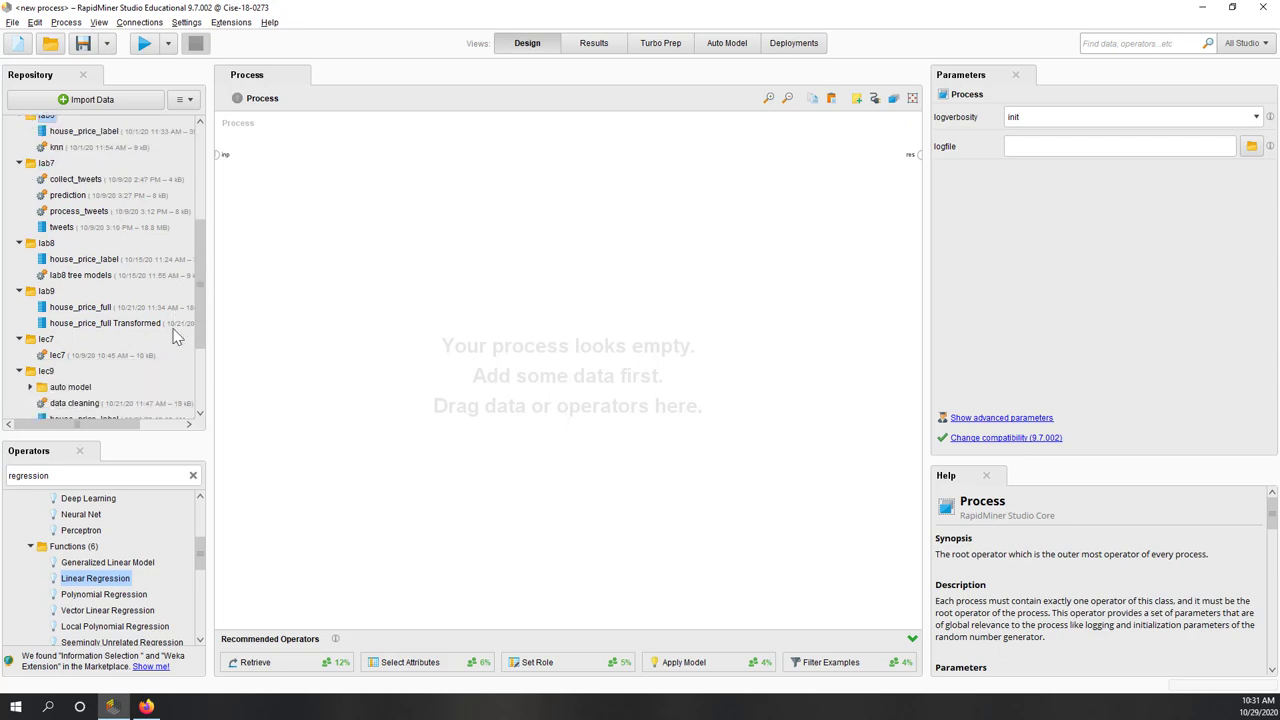
drag(78, 386, 345, 372)
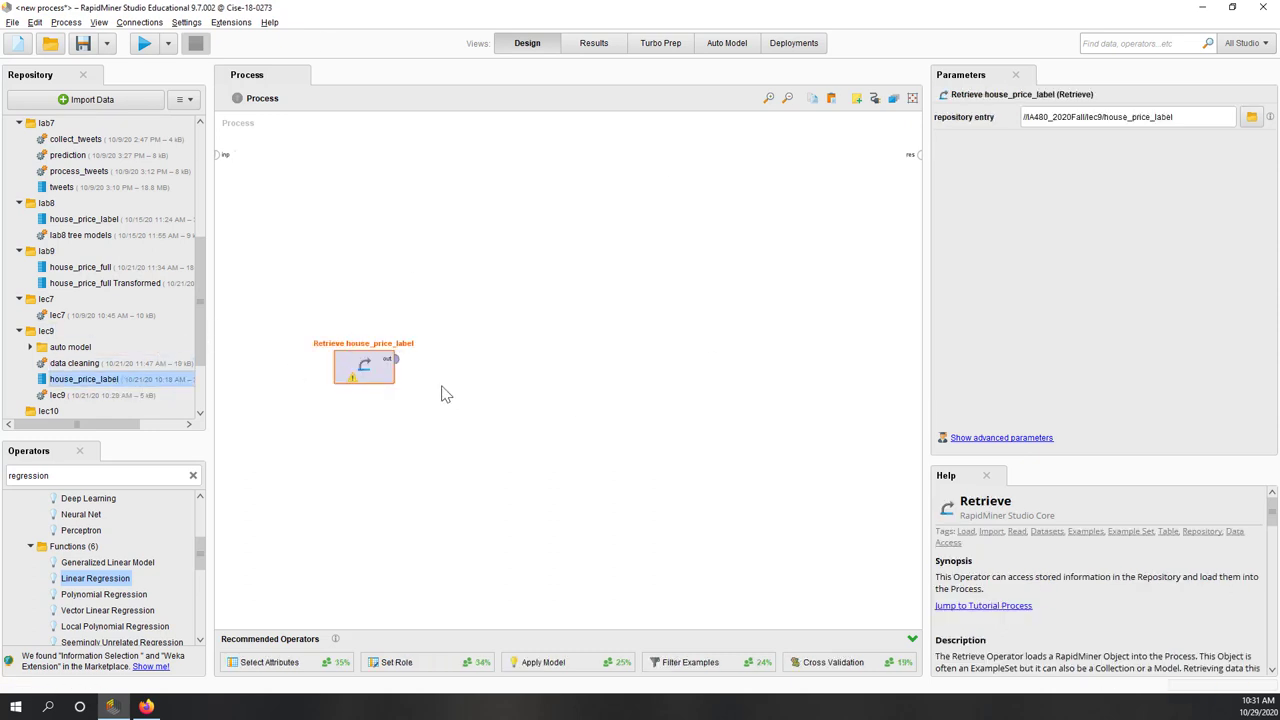
- Connect the retrieved dataset's output to the process result port and run the process
click(396, 359)
click(919, 156)
click(143, 43)
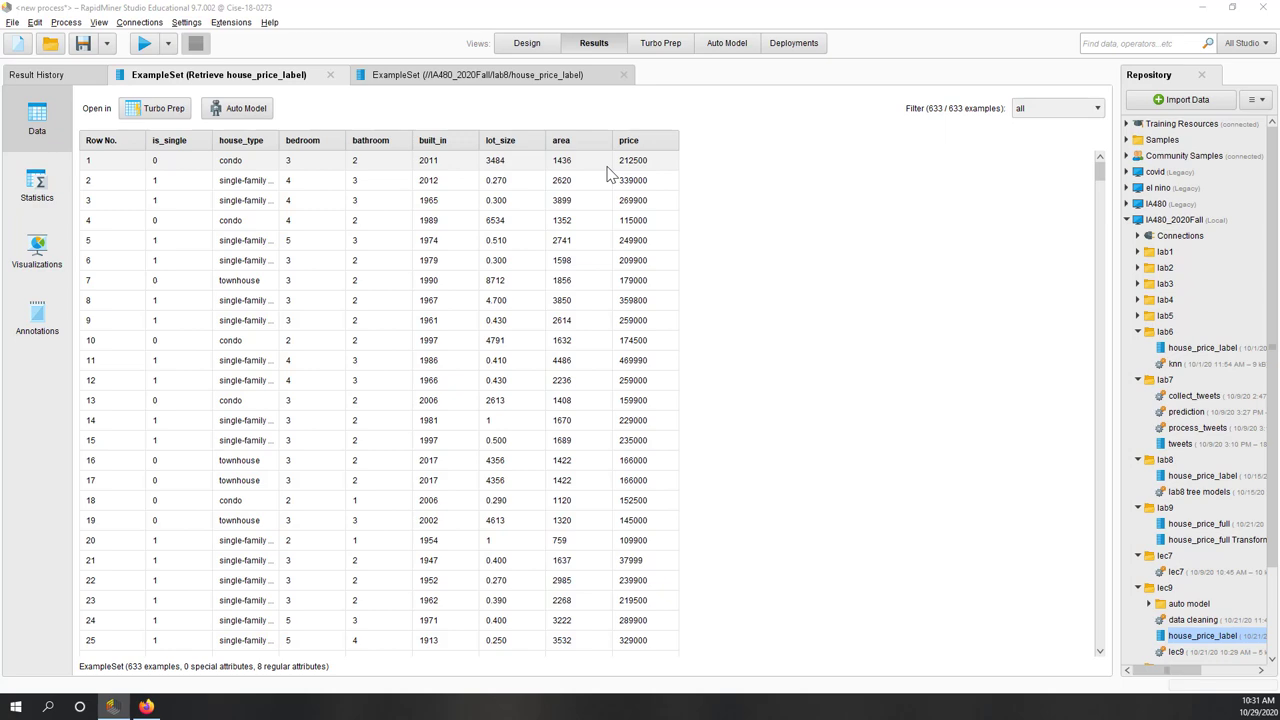
- Insert a Select Attributes operator after the retrieved dataset in the process design and set its attribute filter type to subset
click(524, 43)
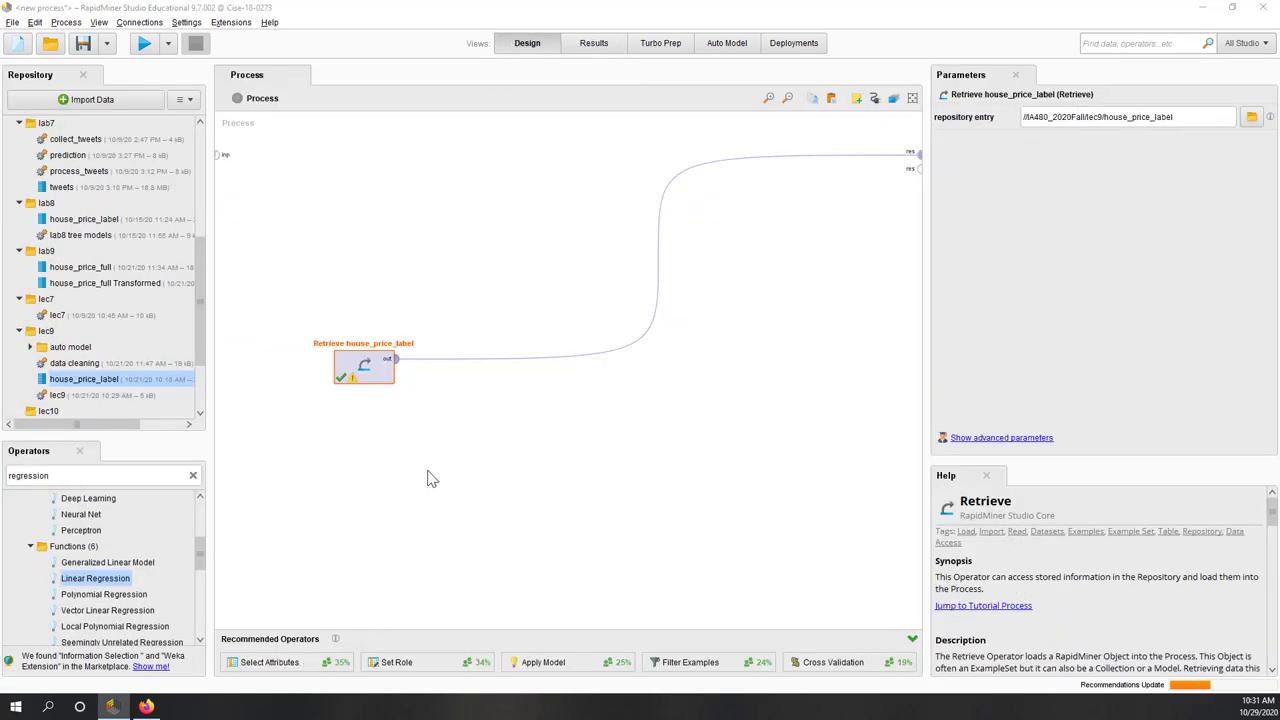
drag(286, 666, 290, 677)
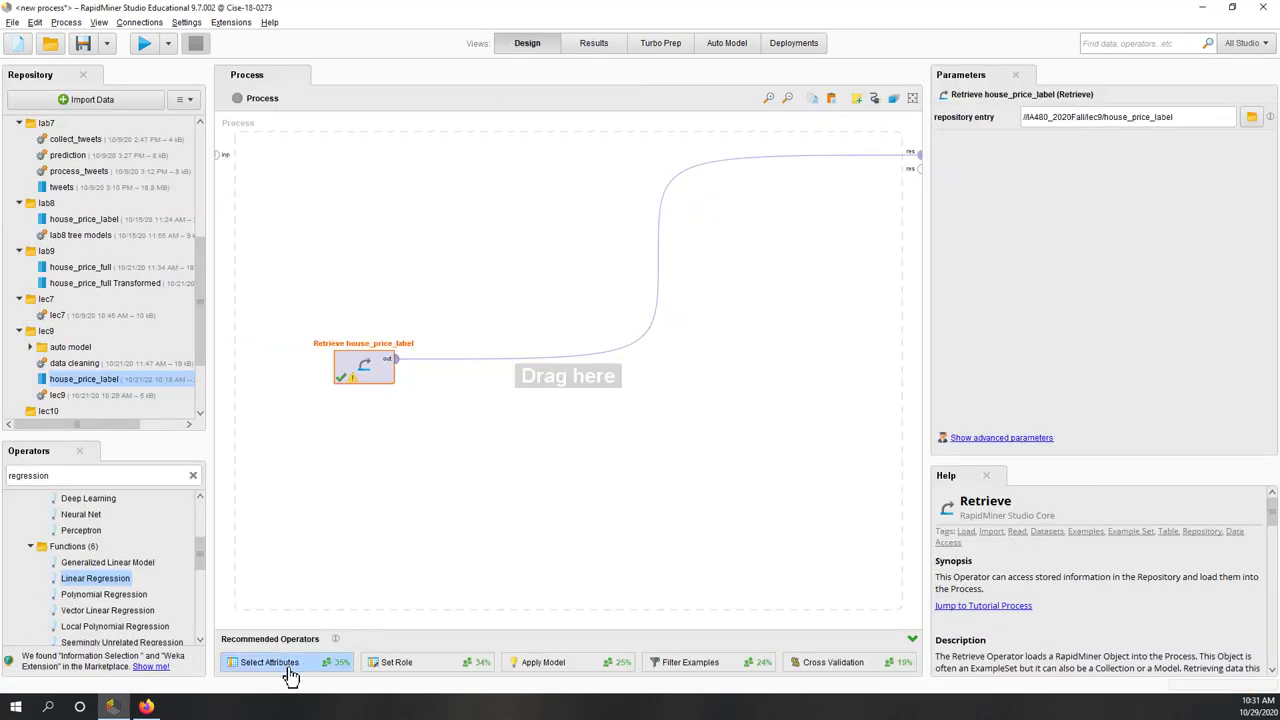
drag(440, 432, 452, 364)
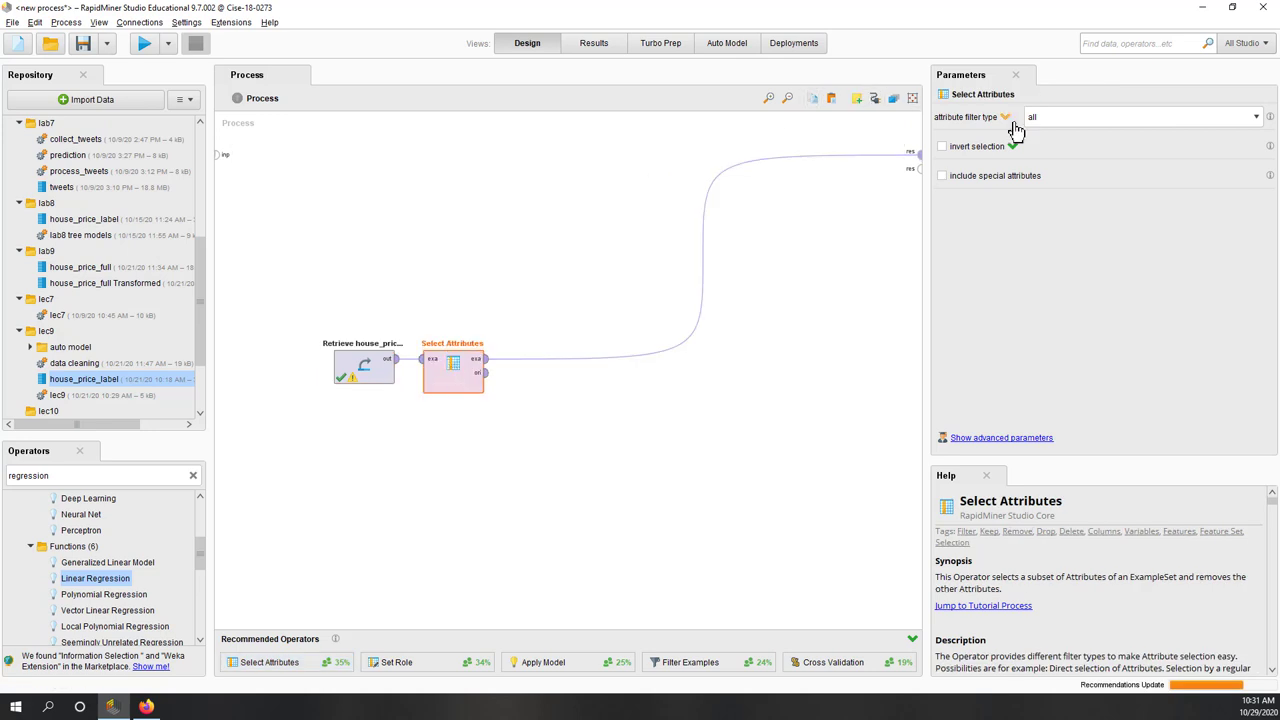
click(1256, 117)
click(1128, 158)
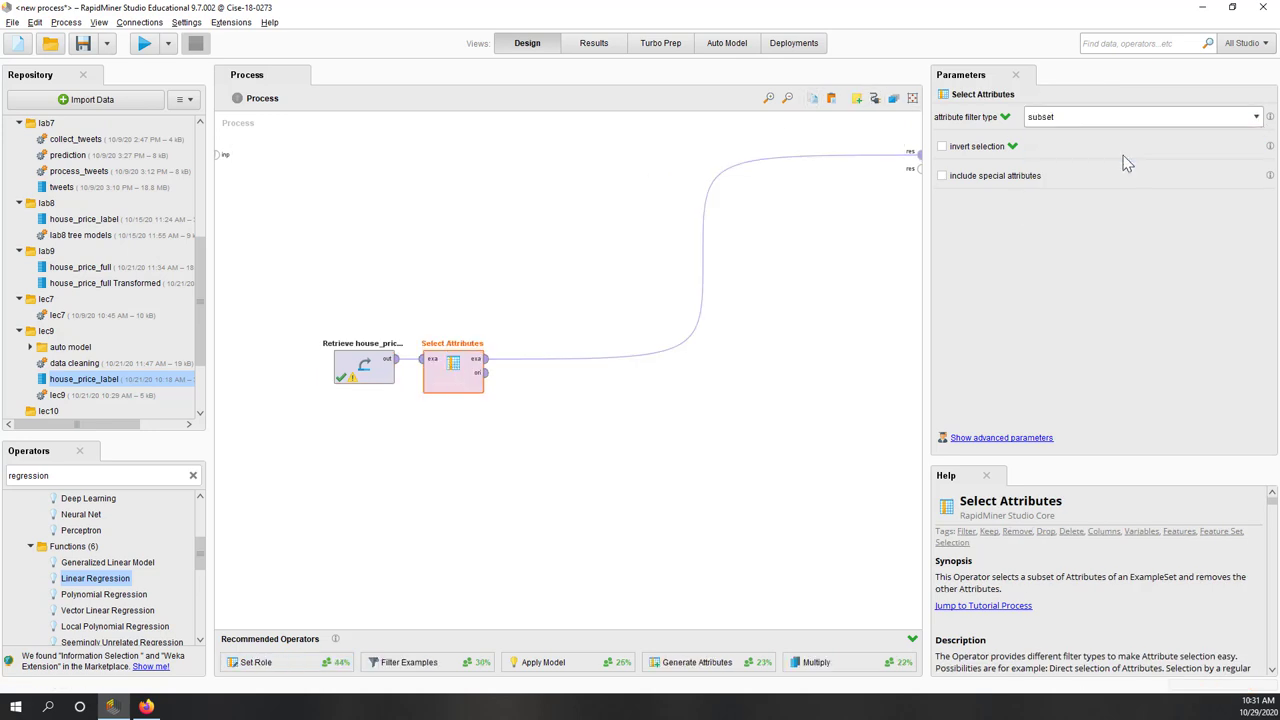
- Choose price and built_in as the attributes kept by the Select Attributes operator and apply the selection
click(1121, 150)
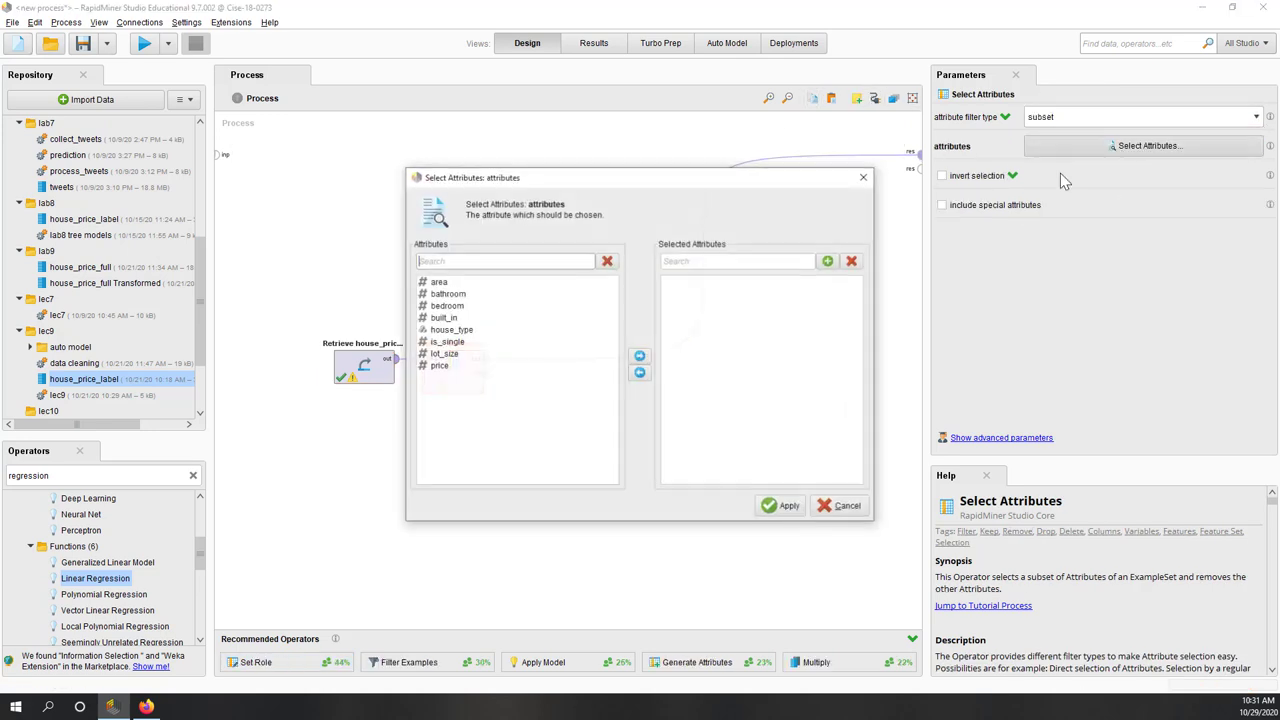
click(445, 367)
click(639, 356)
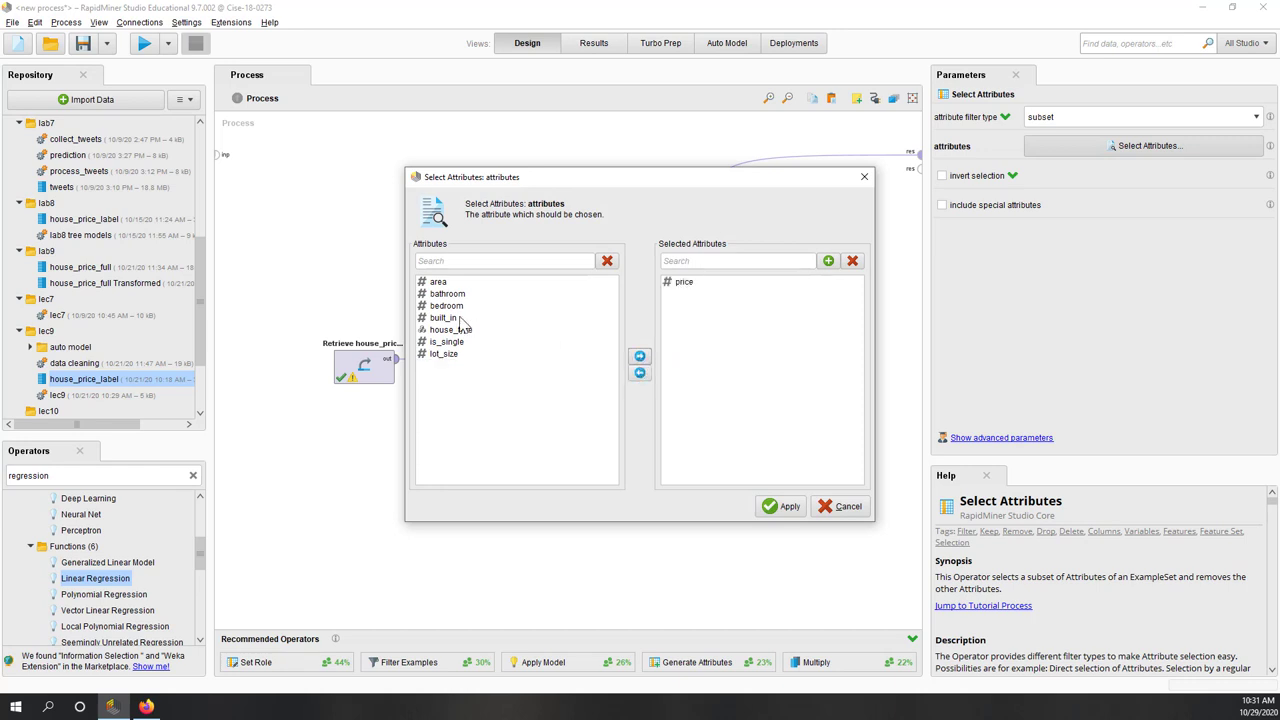
click(446, 318)
click(640, 358)
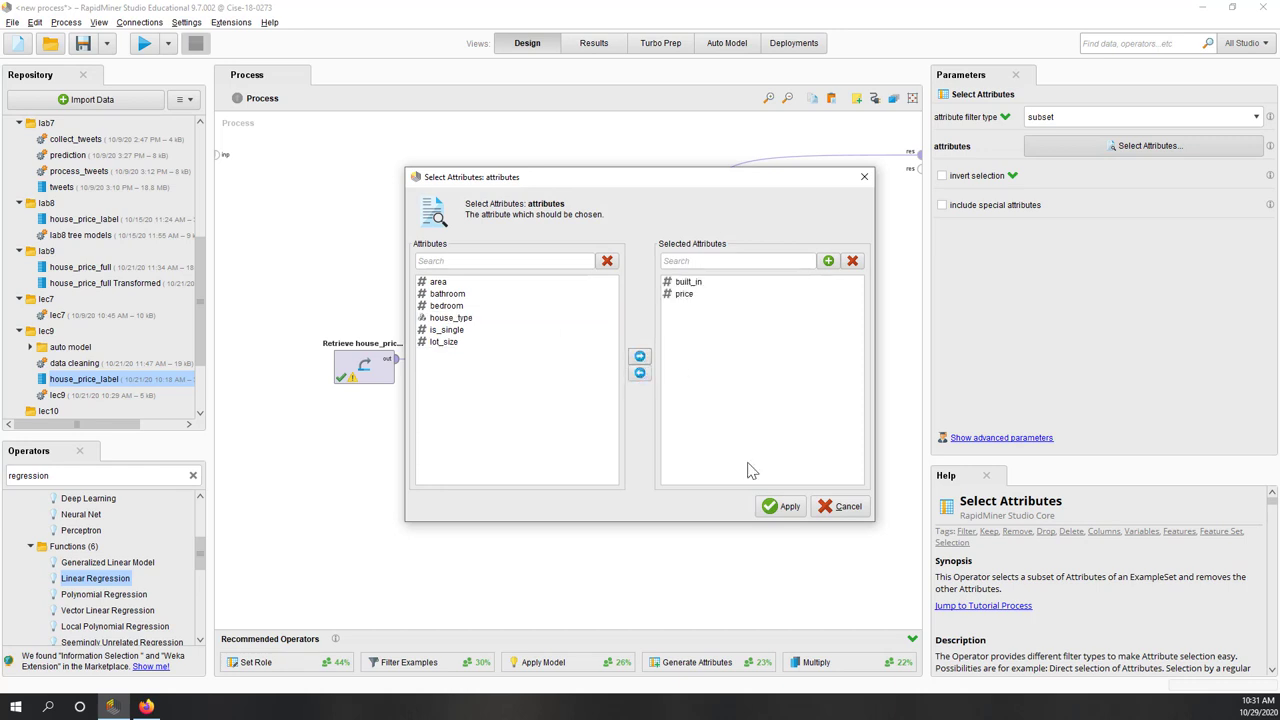
click(782, 506)
- Run the process and view the filtered data as a scatter plot of price against built_in
click(144, 43)
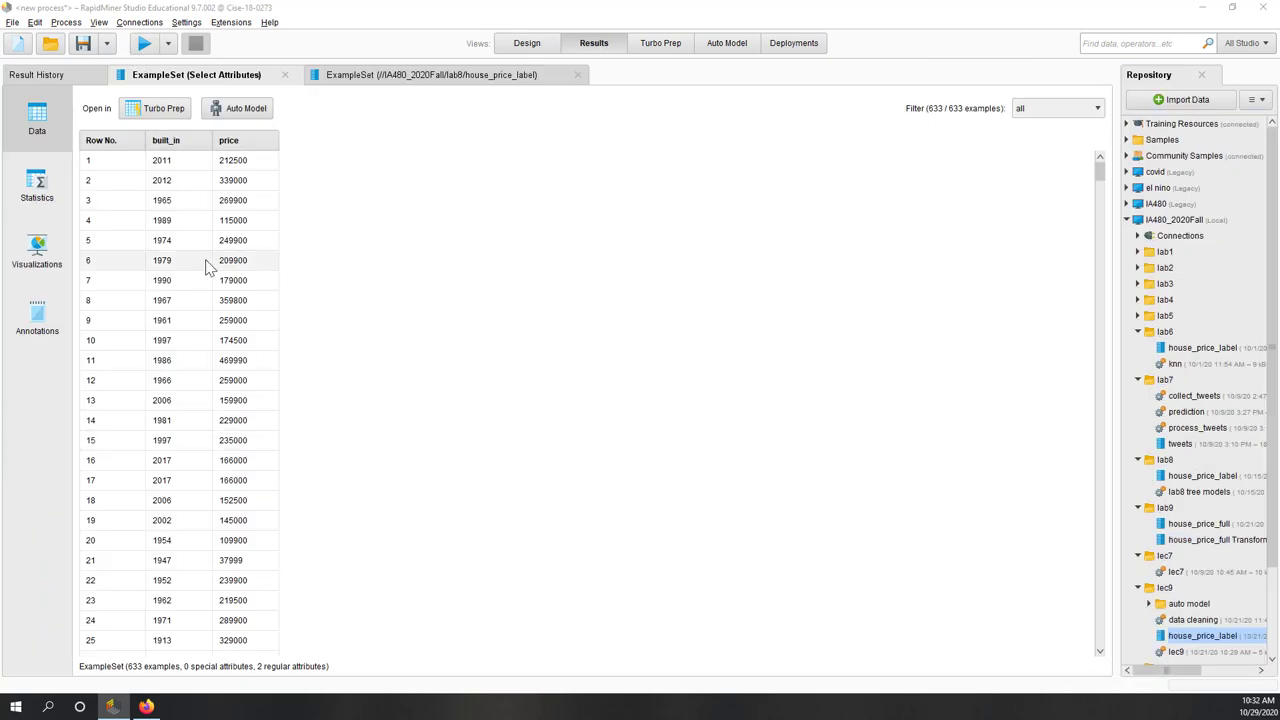
click(40, 258)
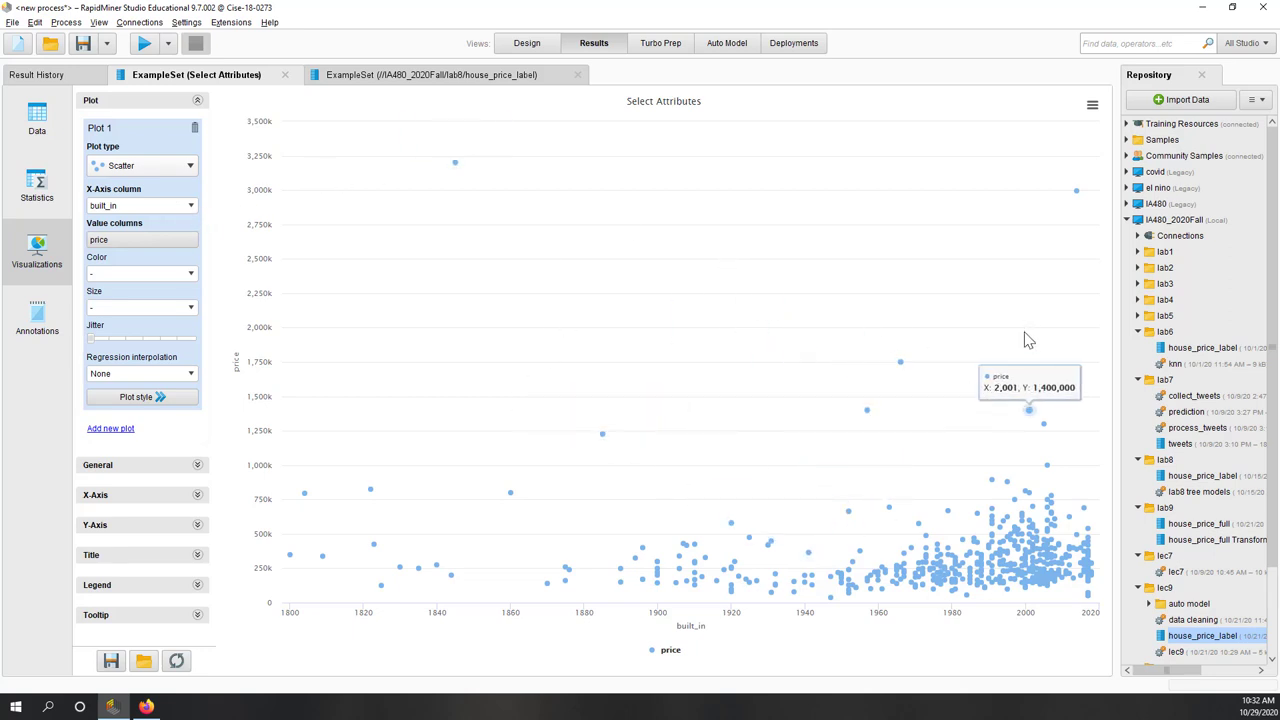
- Return to the process design, search the operators for "k mean" and insert k-Means between Select Attributes and the result port
click(534, 48)
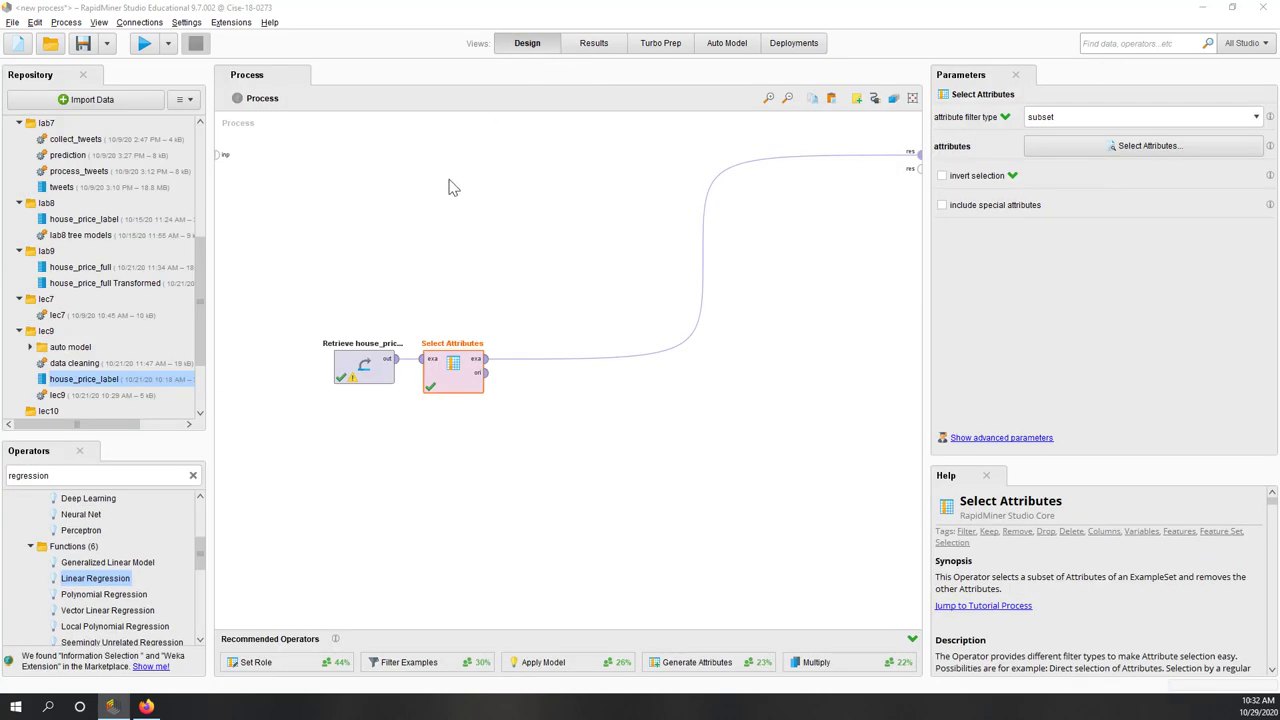
click(367, 268)
click(113, 475)
text(k mean)
drag(66, 530, 545, 366)
click(616, 500)
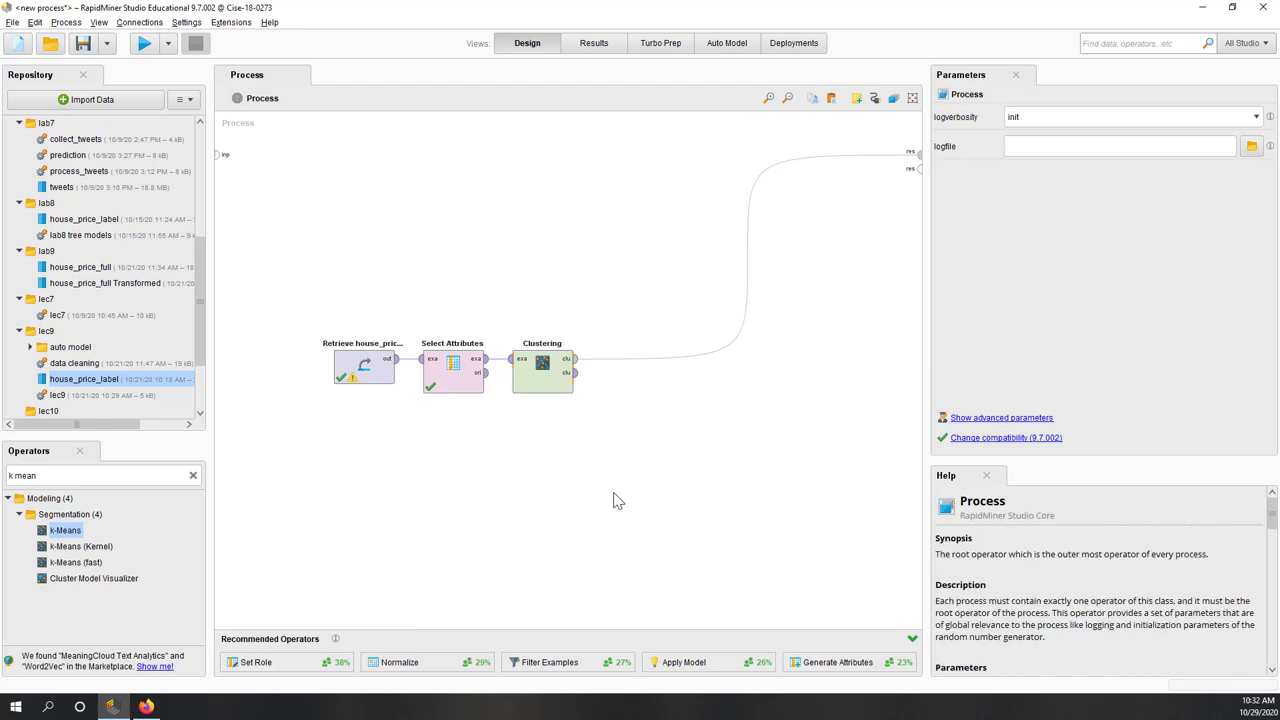
- Connect the clustering operator's second output to the second result port of the process
click(570, 382)
click(917, 167)
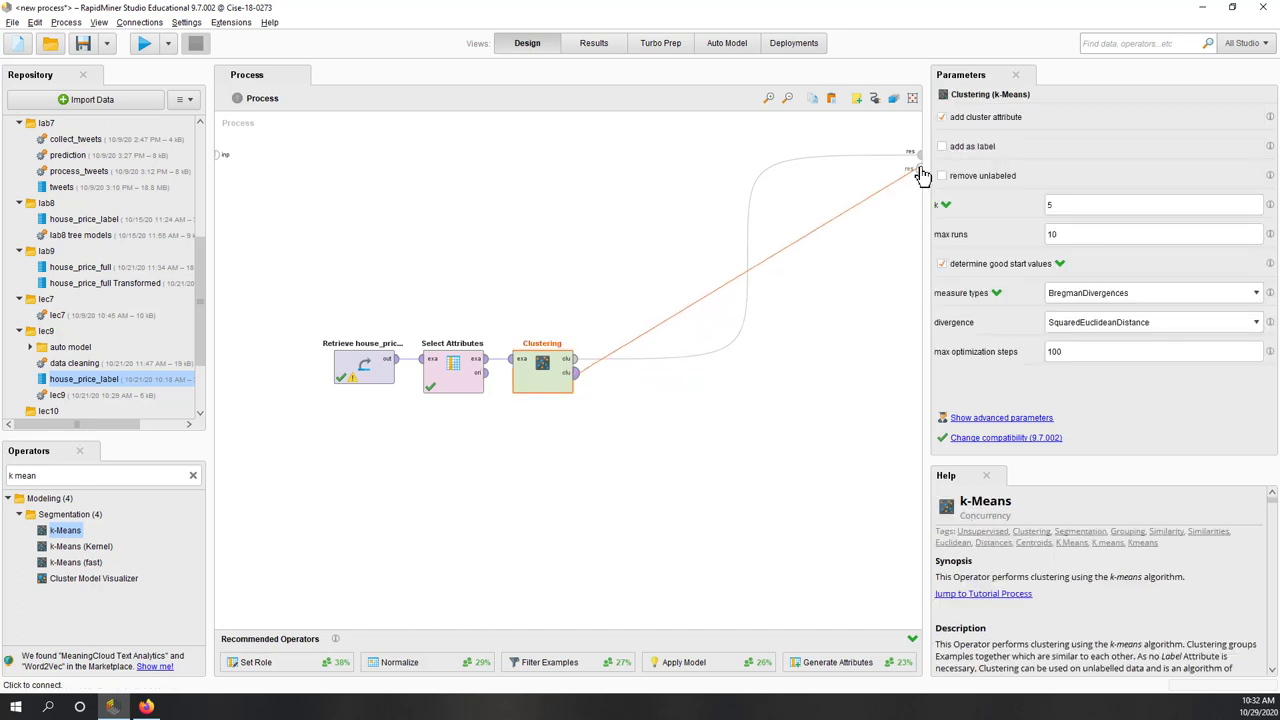
click(531, 320)
- Examine the clustering operator's parameters, including the commonly chosen values for the number of clusters k
click(528, 386)
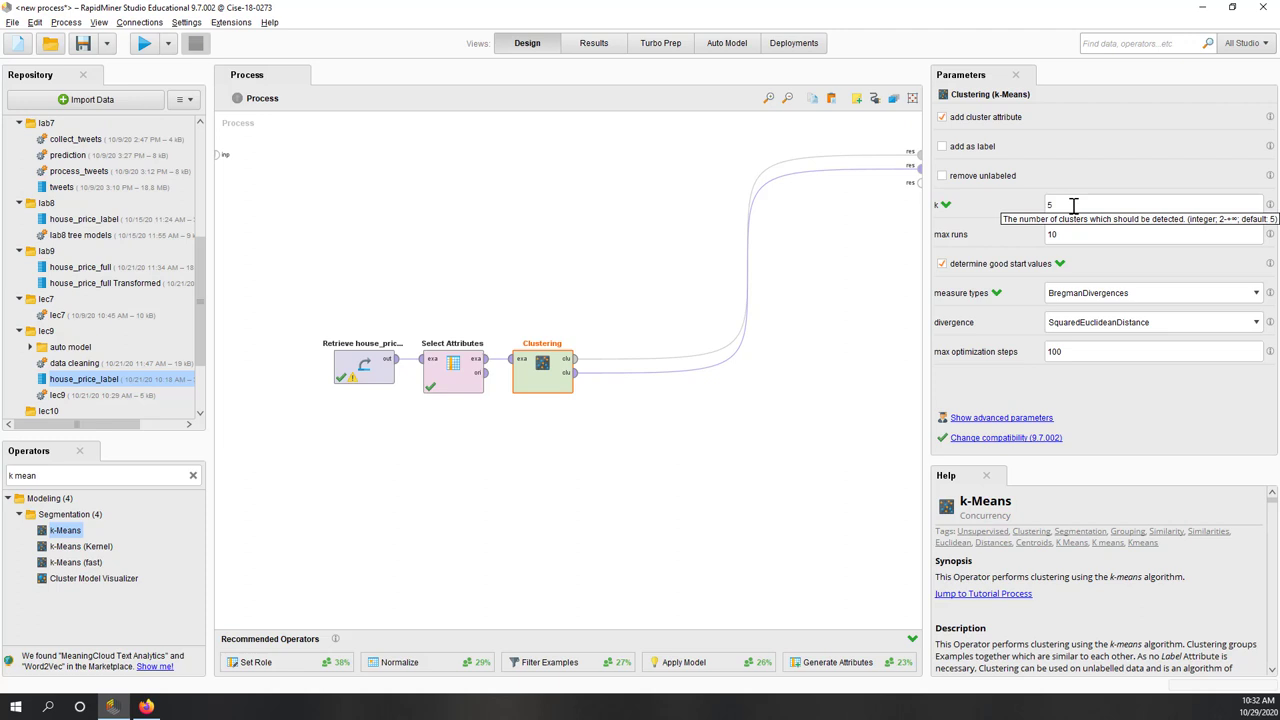
click(945, 207)
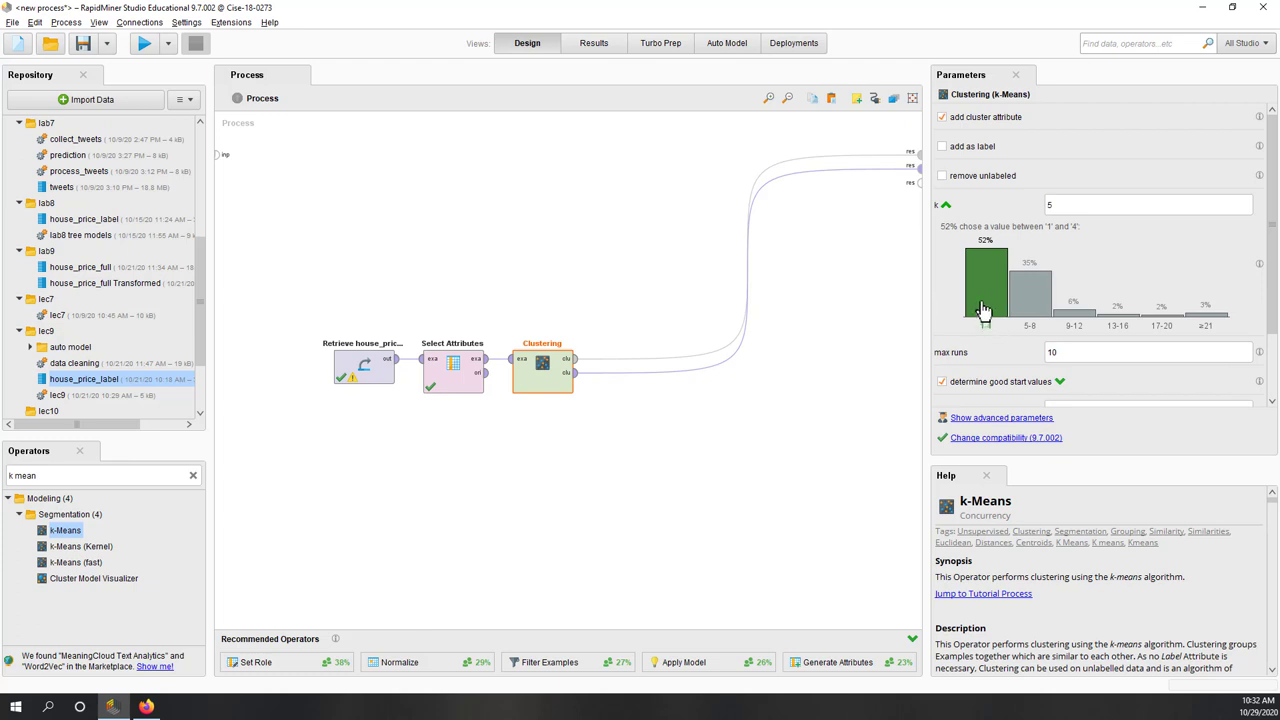
click(945, 205)
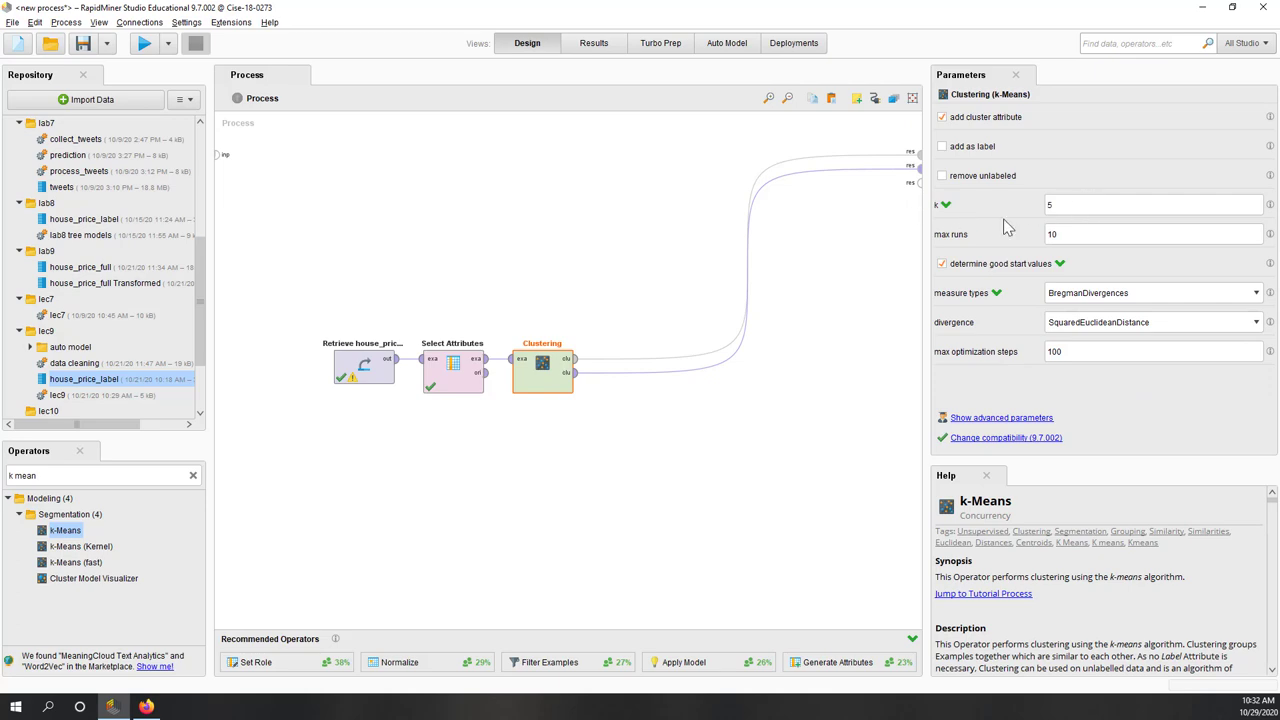
click(548, 268)
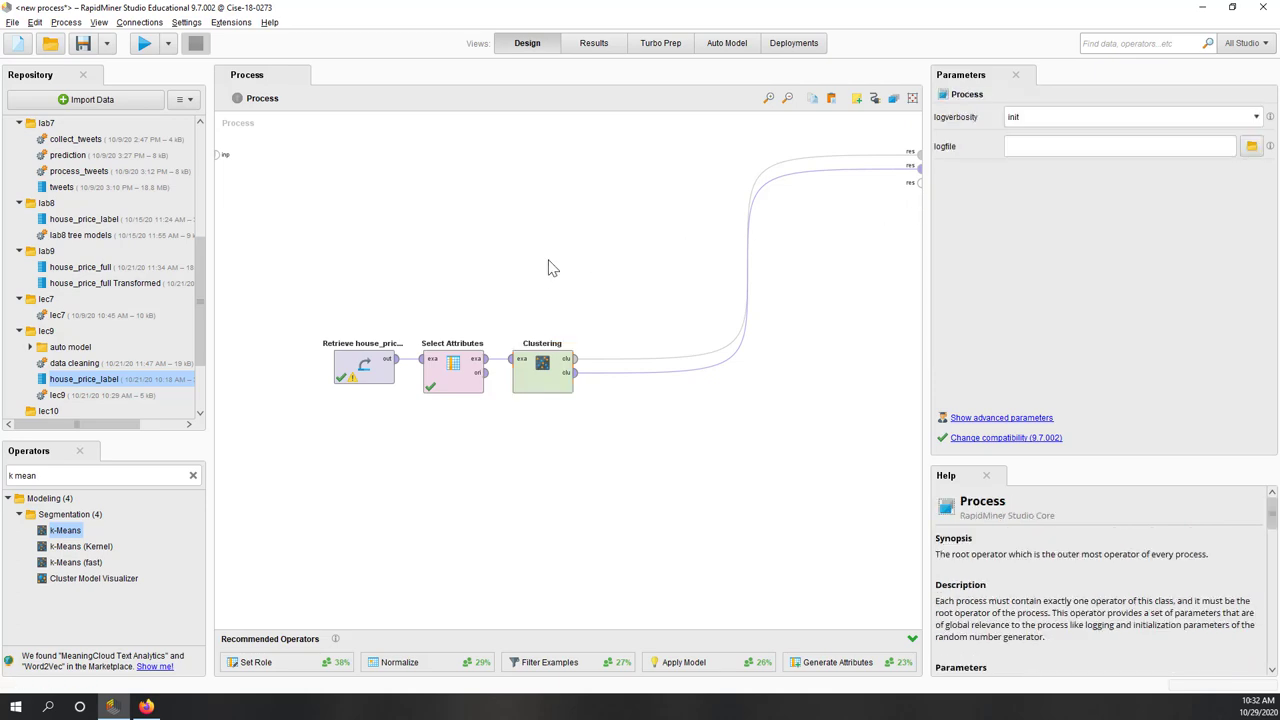
- Run the clustering process and review the cluster assigned to each row in the resulting example set
click(146, 50)
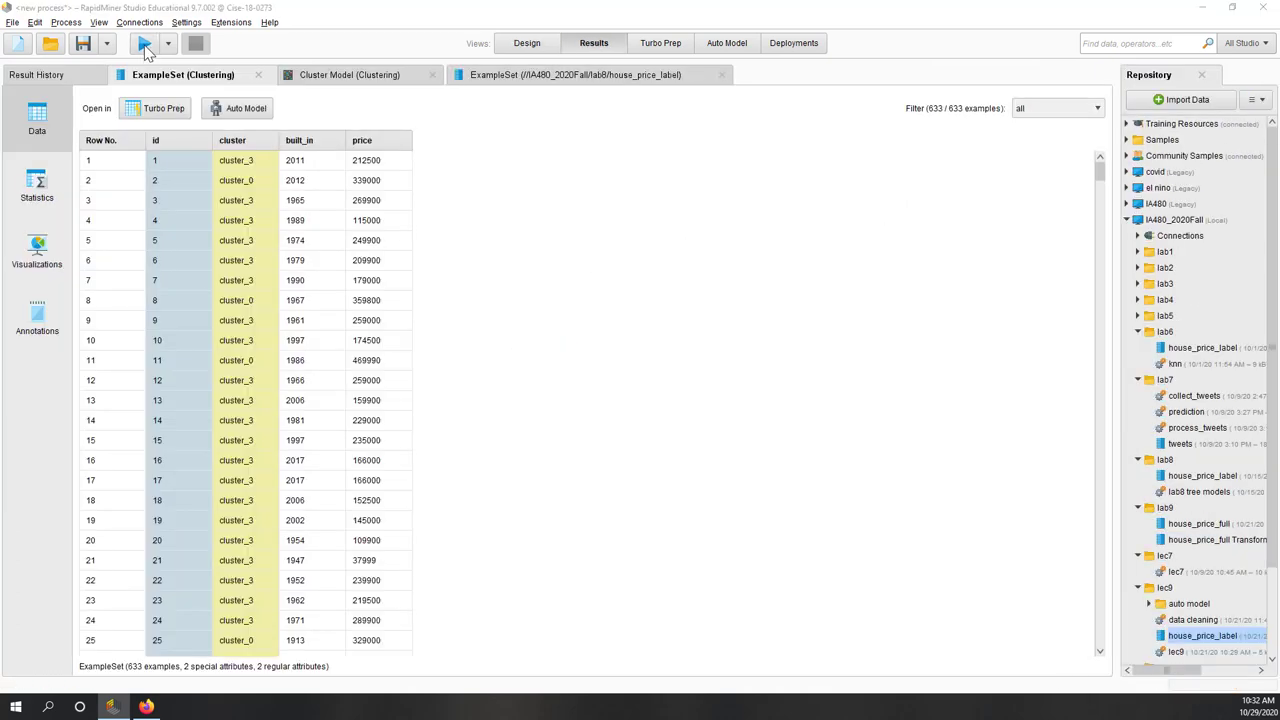
scroll(247, 393, down, 3)
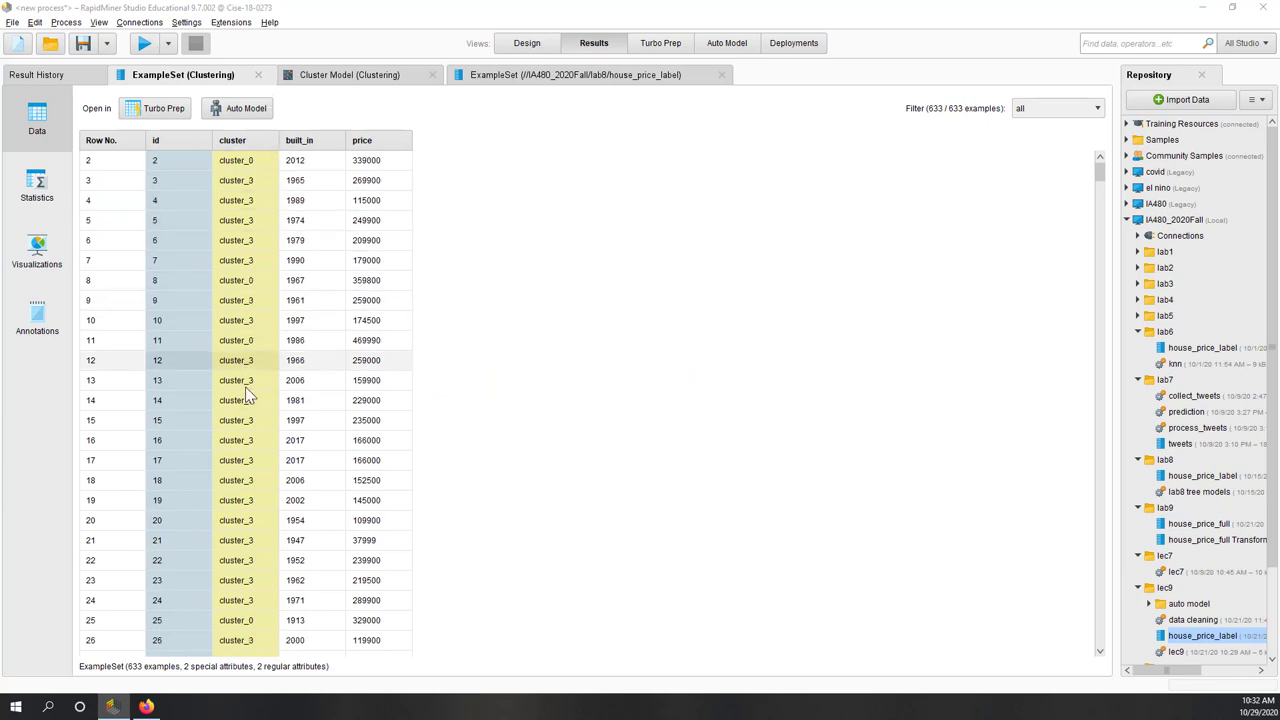
scroll(247, 393, up, 3)
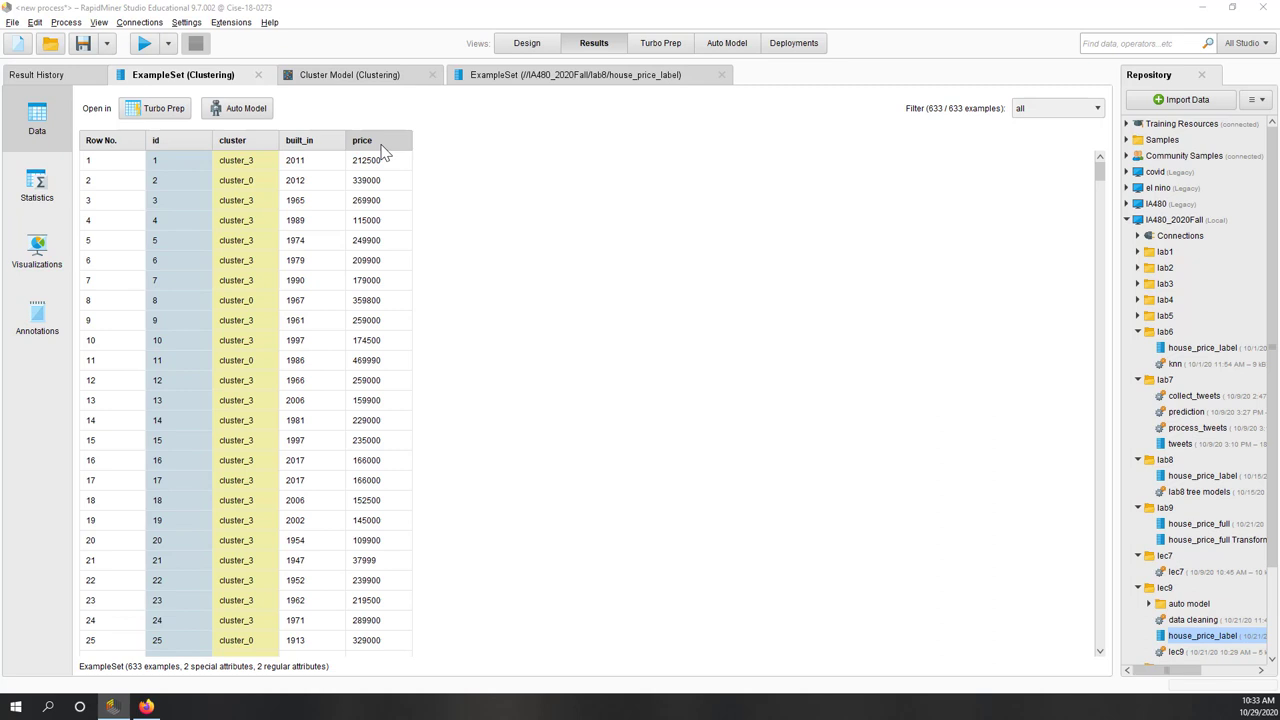
- View the clustered data as a scatter plot of price against built_in and examine the outlying points and their clusters
click(40, 258)
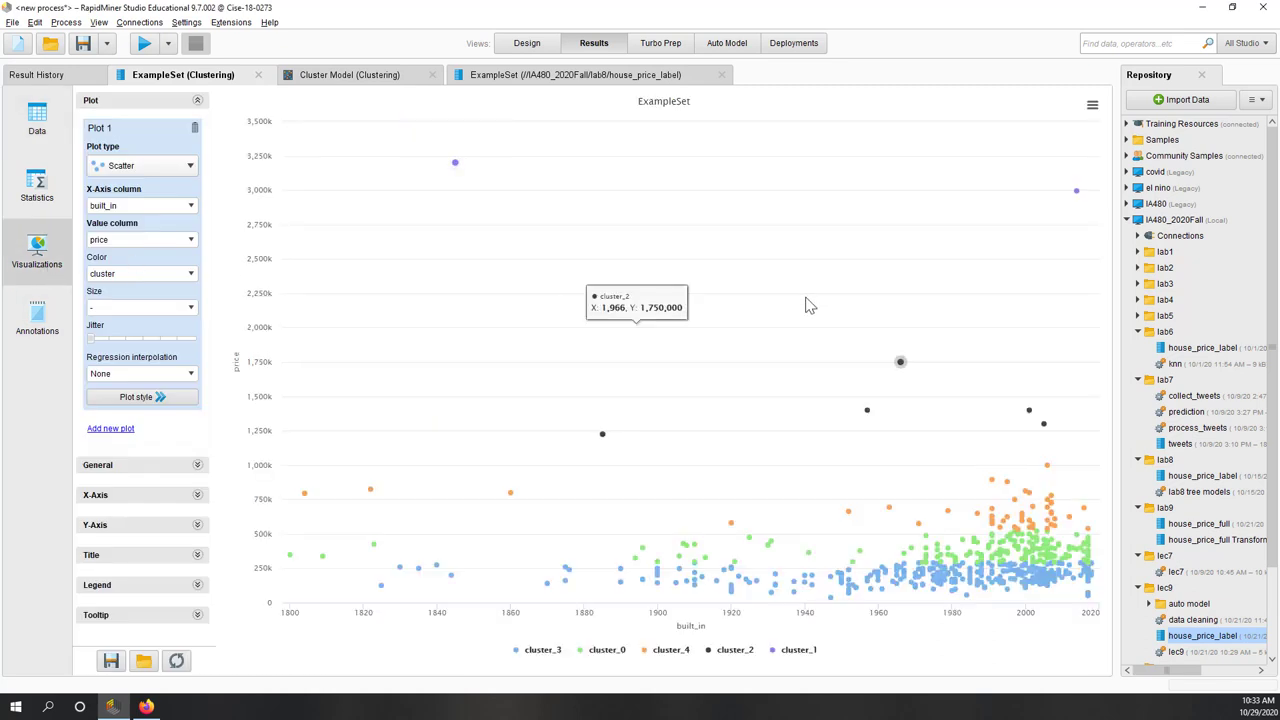
mouse_move(1031, 257)
mouse_move(555, 165)
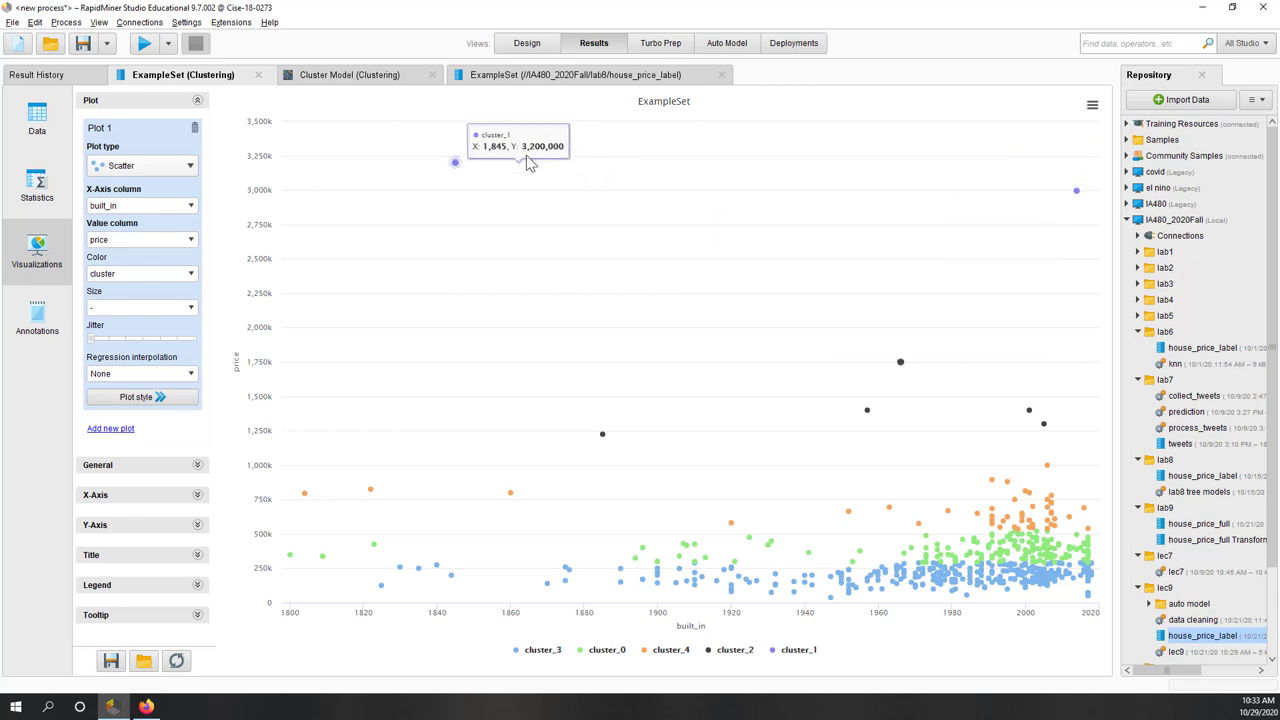
mouse_move(1072, 196)
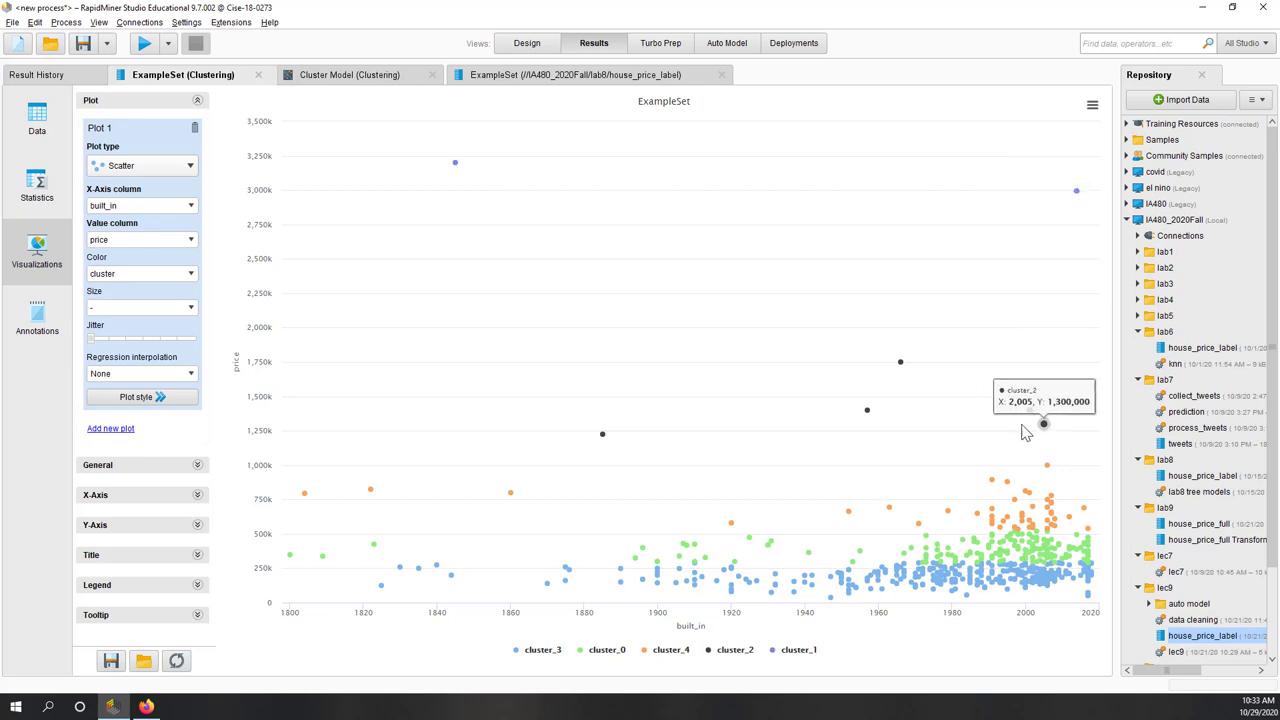
- Inspect individual points of the different clusters on the scatter plot, comparing their built_in and price values
mouse_move(868, 409)
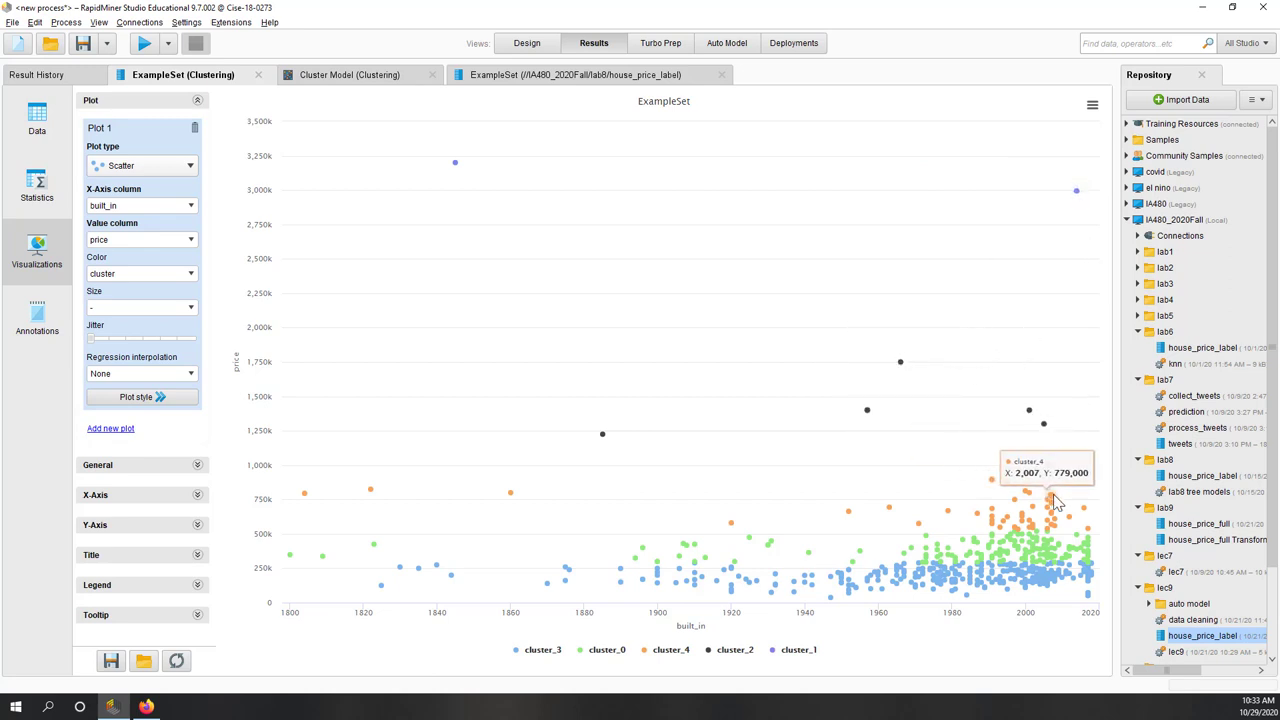
mouse_move(1055, 510)
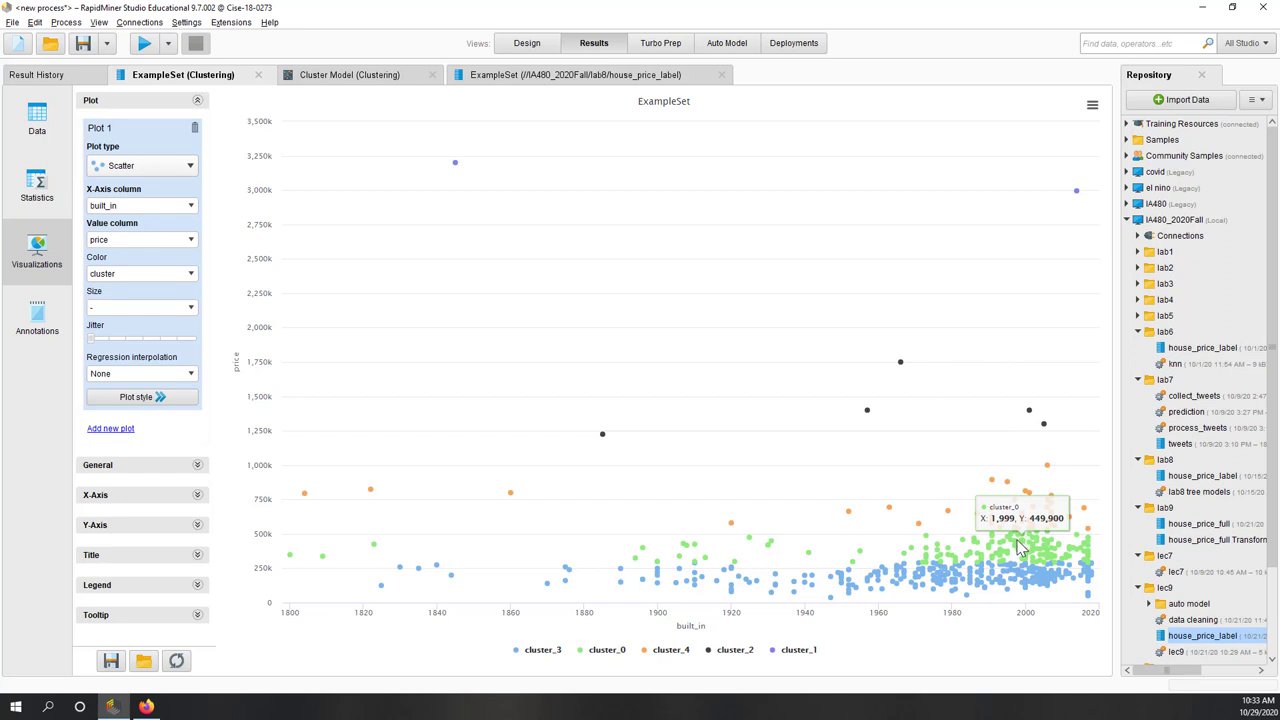
mouse_move(895, 593)
mouse_move(848, 612)
mouse_move(416, 450)
mouse_move(480, 320)
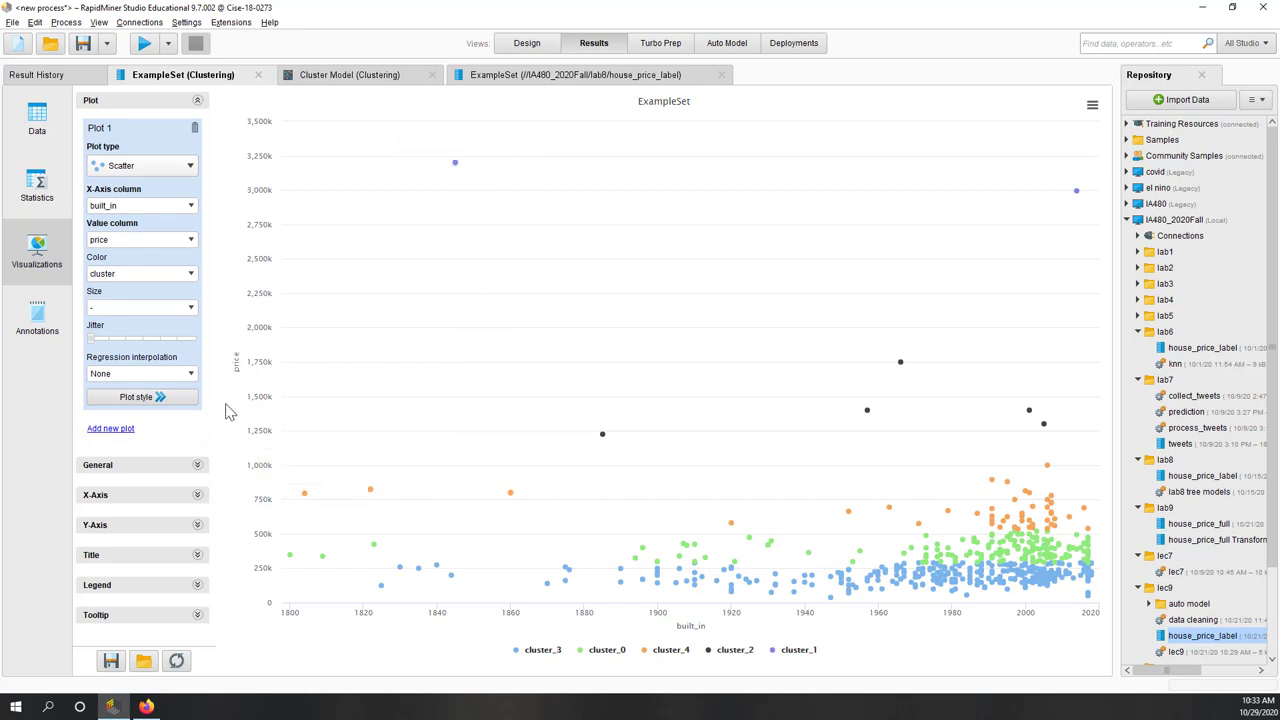
mouse_move(354, 257)
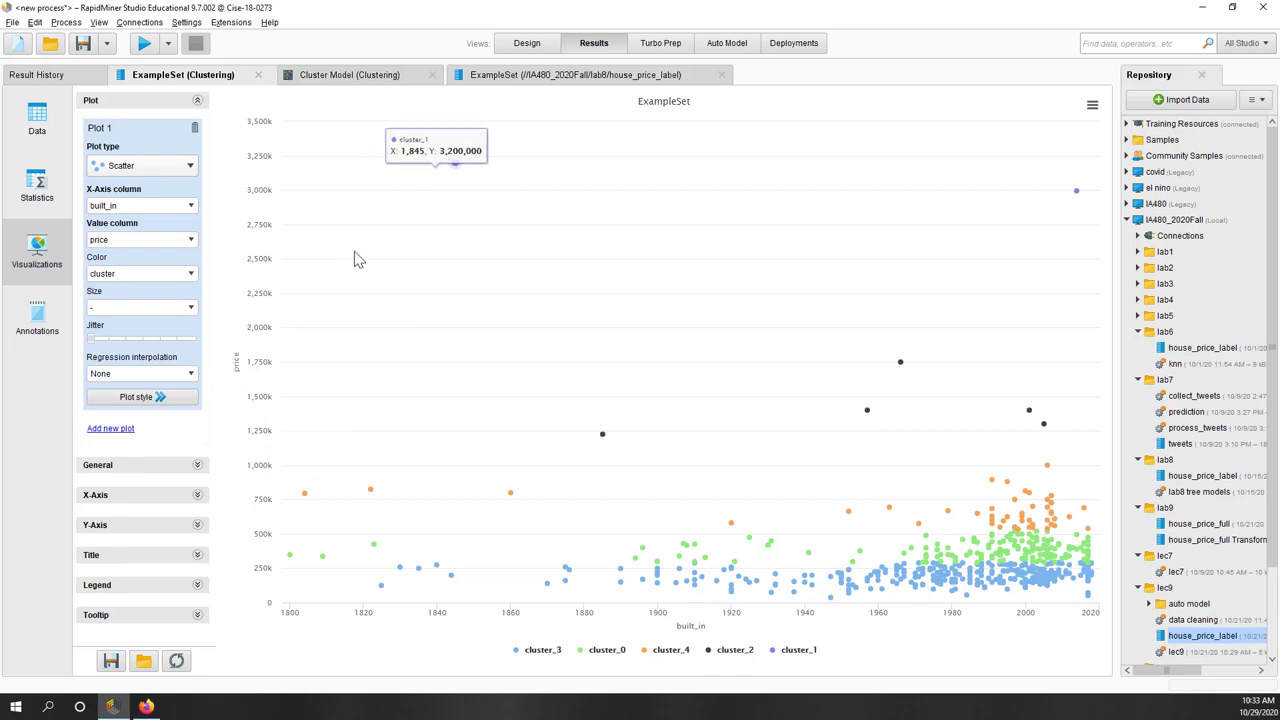
mouse_move(963, 257)
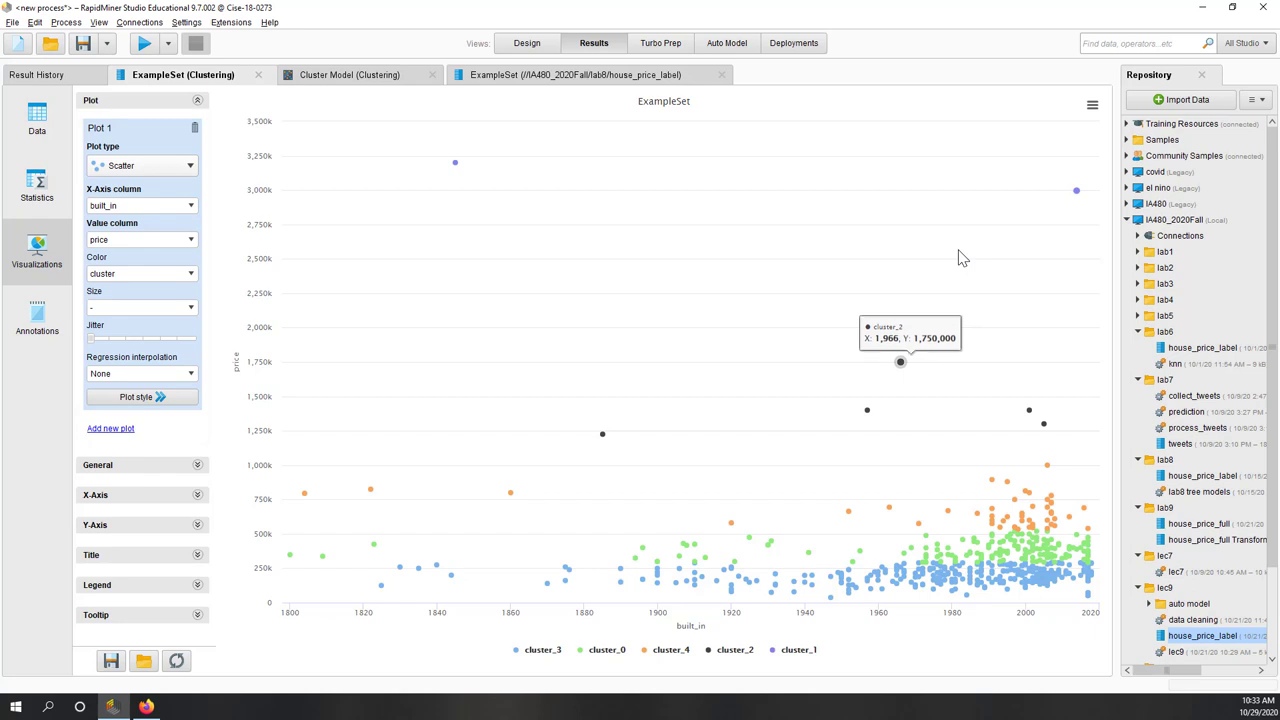
mouse_move(458, 198)
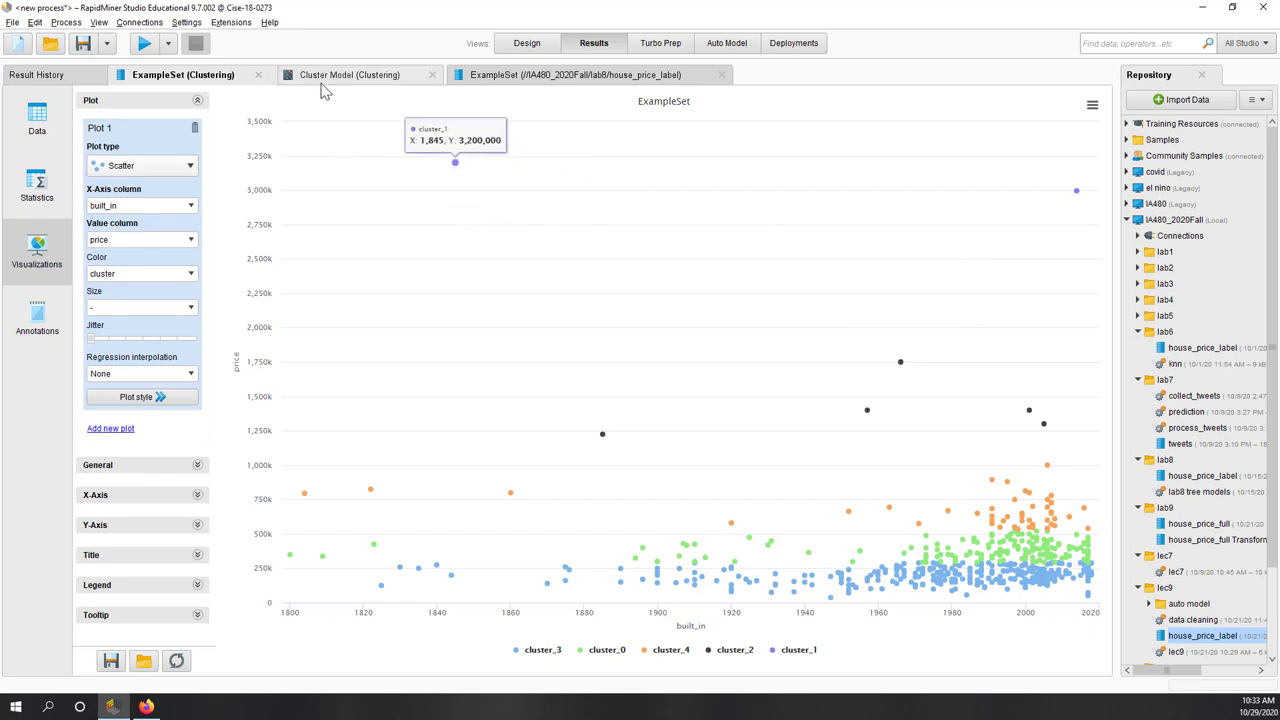
- Review the cluster model's item counts per cluster, its centroid table and its centroid plot
click(397, 77)
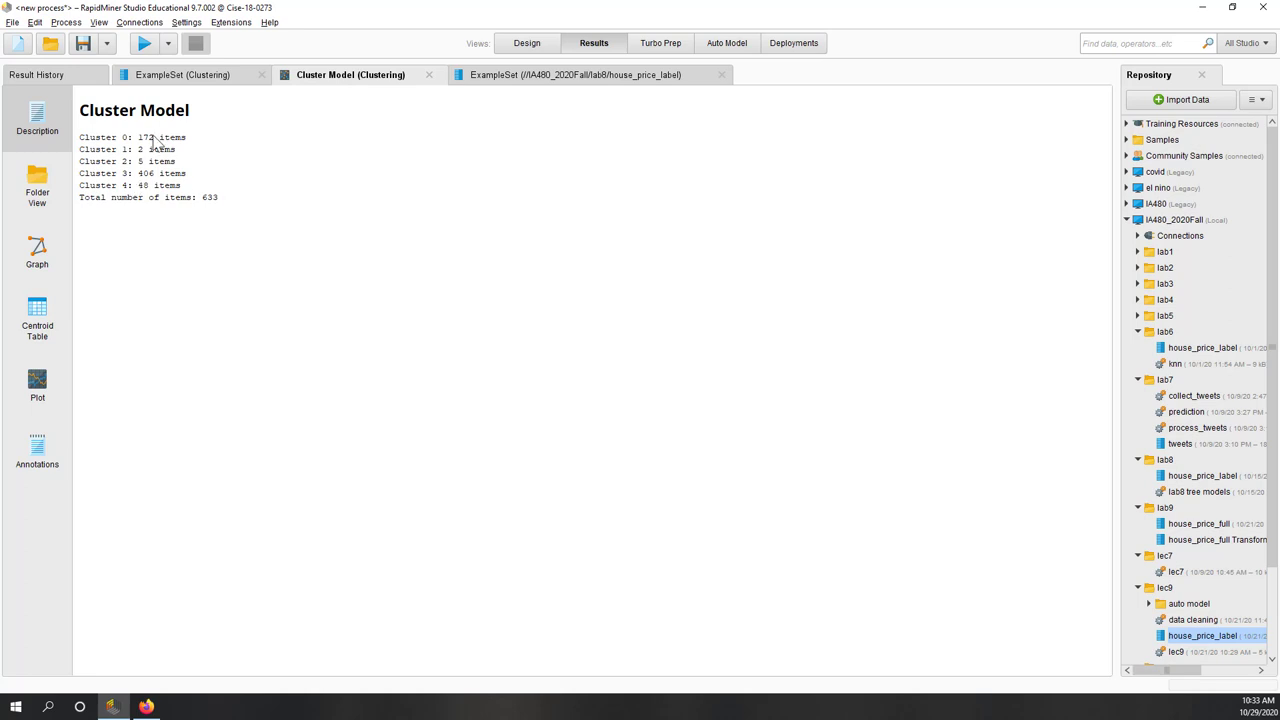
double_click(147, 173)
click(138, 187)
click(38, 326)
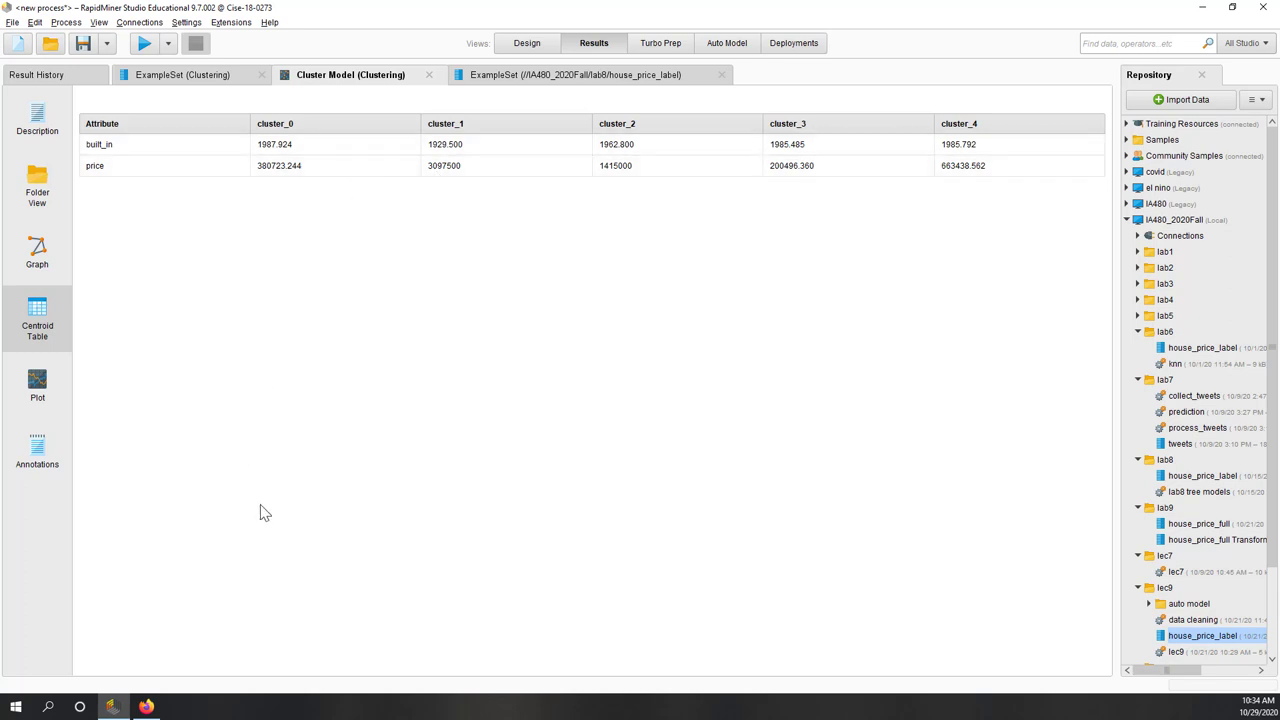
click(40, 388)
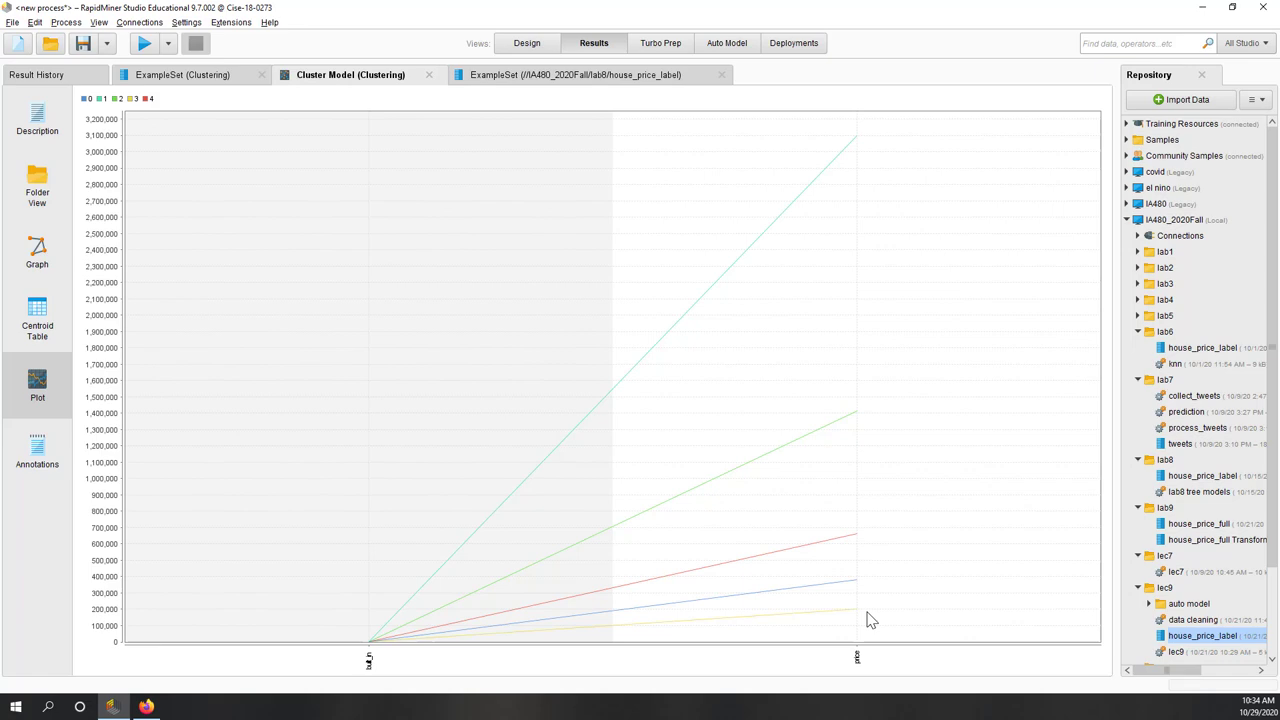
- Add area, bathroom, bedroom and lot_size to the attribute subset of the Select Attributes operator in the process design
click(525, 43)
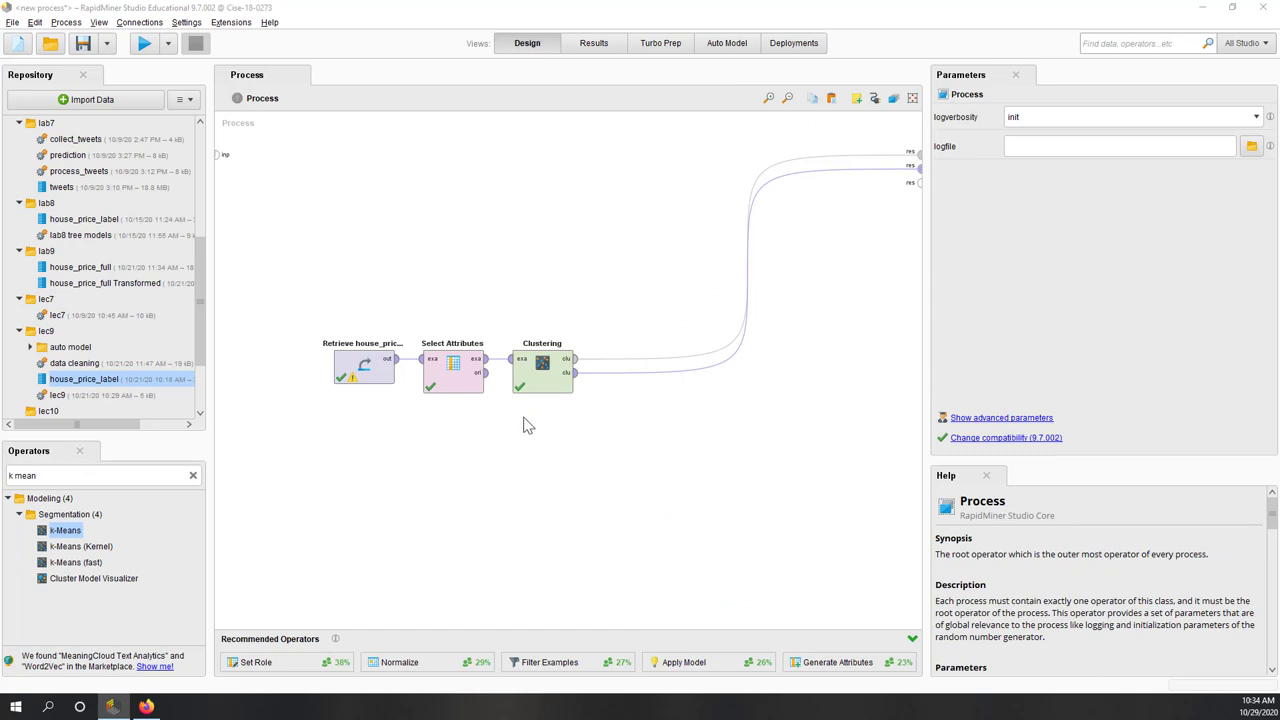
click(458, 383)
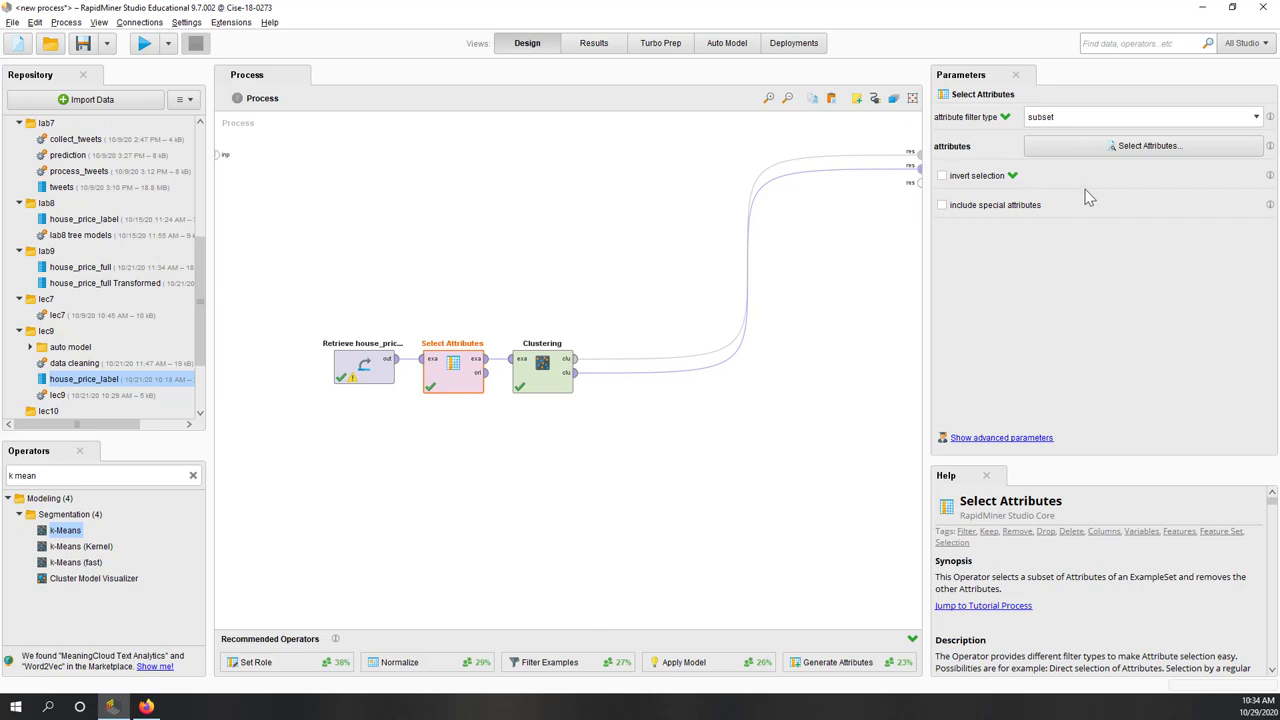
click(1105, 150)
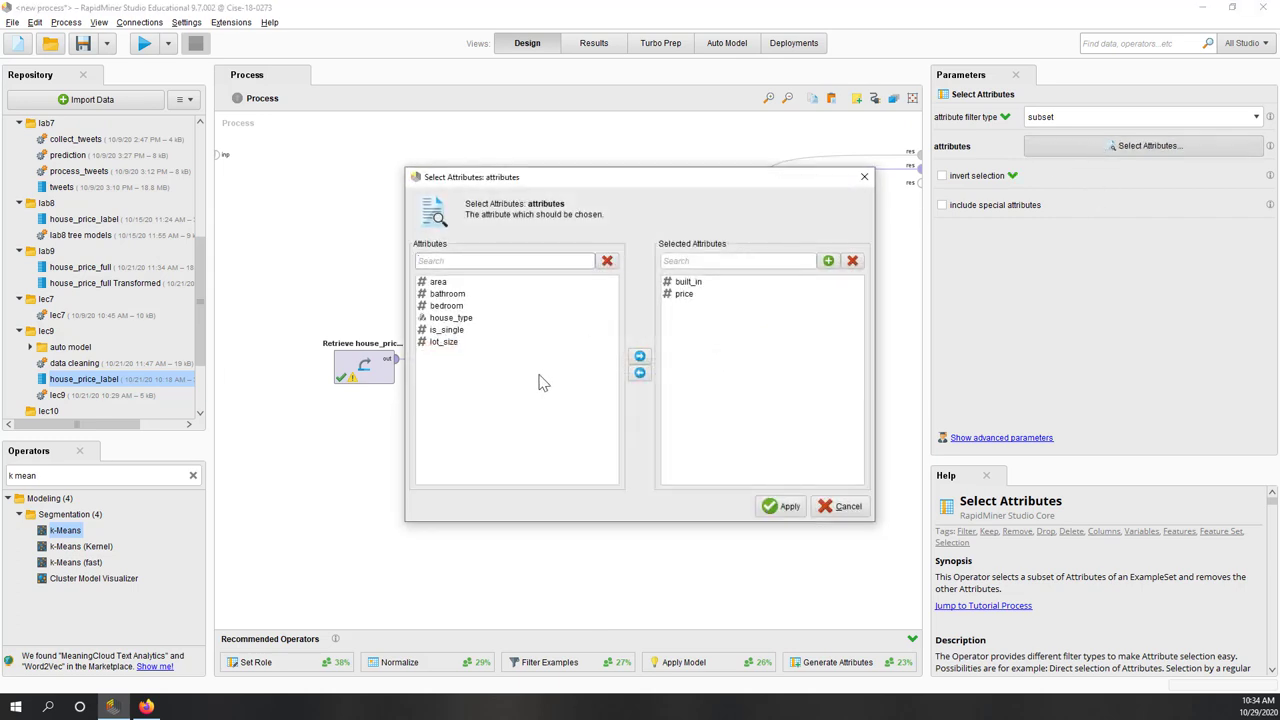
click(439, 282)
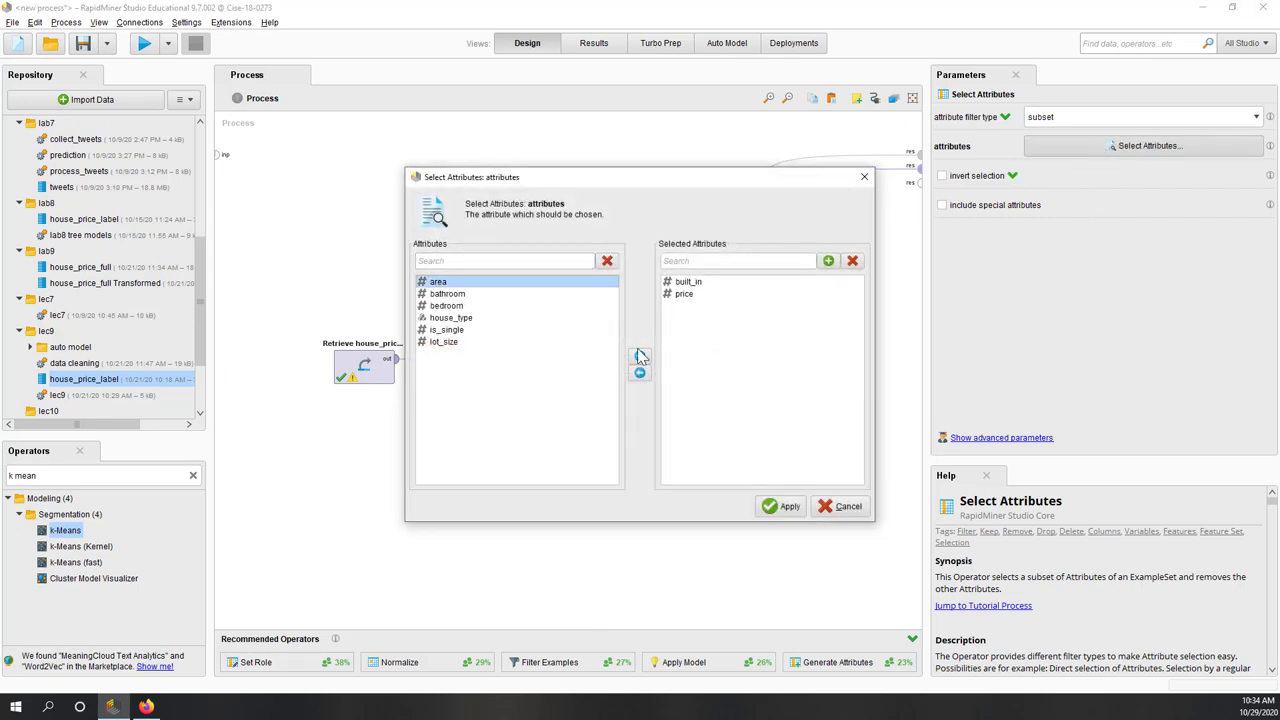
click(640, 356)
click(460, 283)
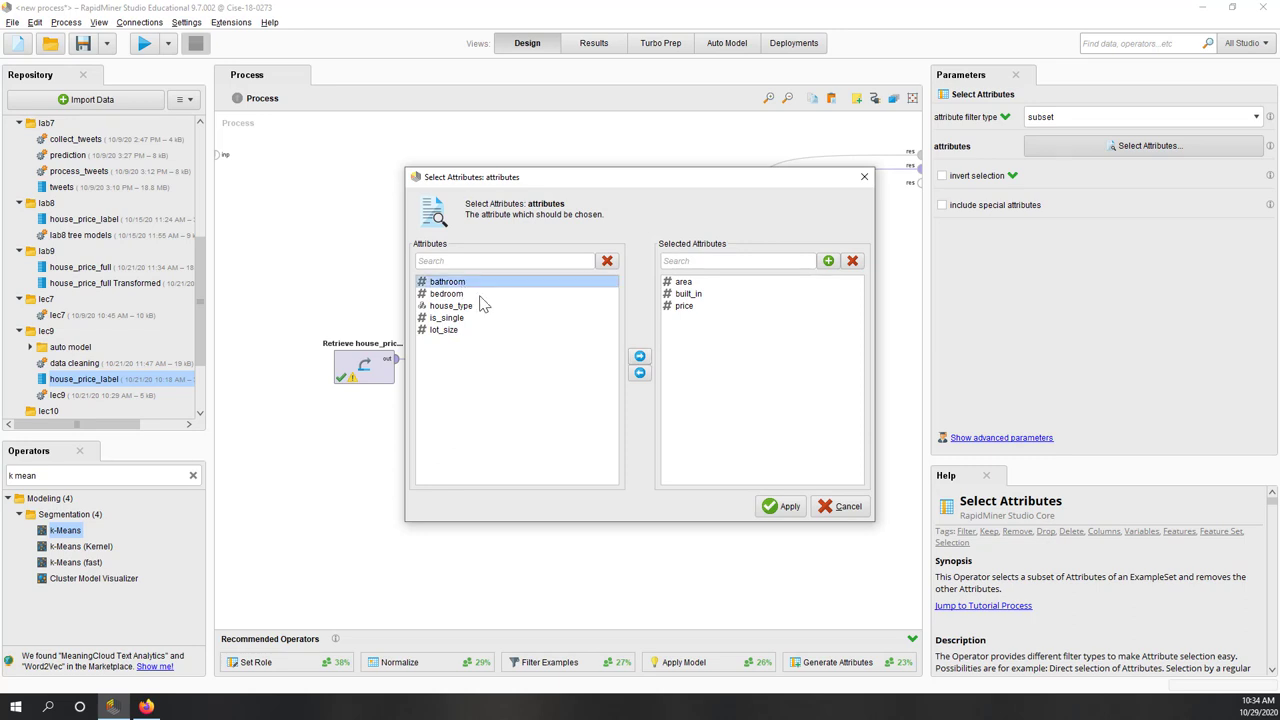
click(640, 356)
click(447, 284)
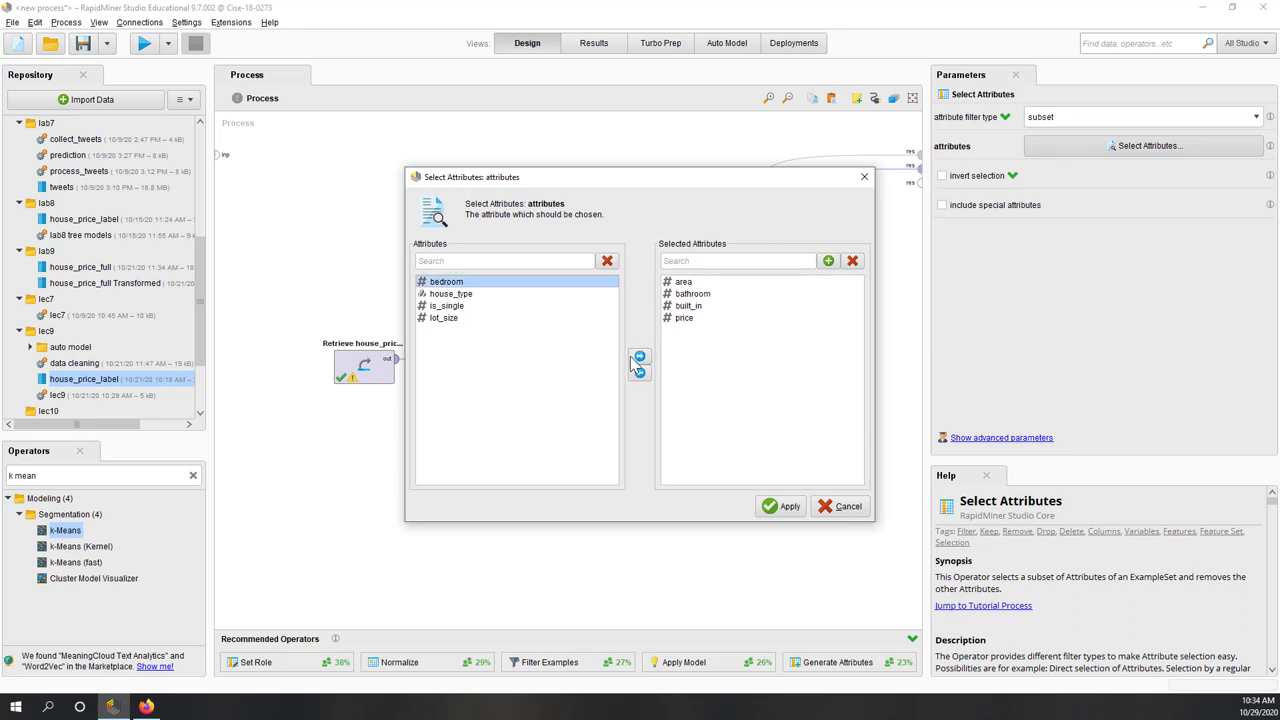
click(640, 357)
click(441, 306)
click(640, 356)
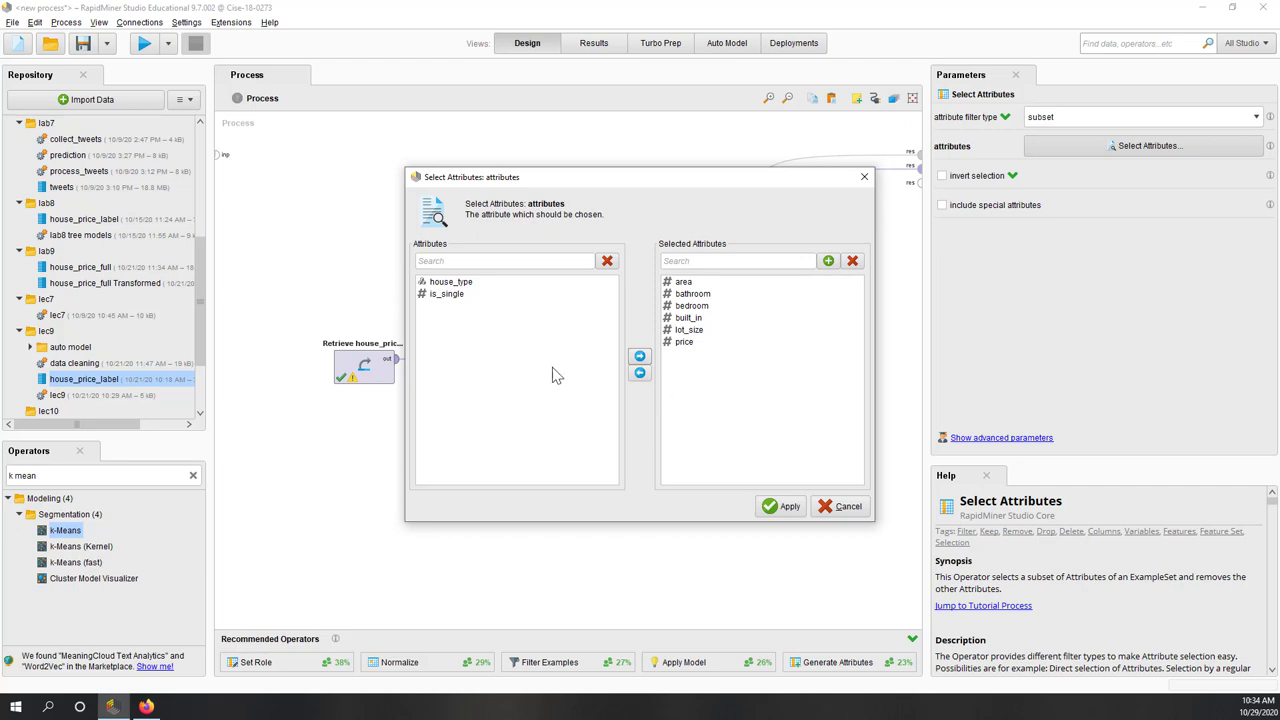
click(781, 506)
- Make room before the Clustering operator and insert a Normalize operator between Select Attributes and Clustering
drag(550, 385, 595, 385)
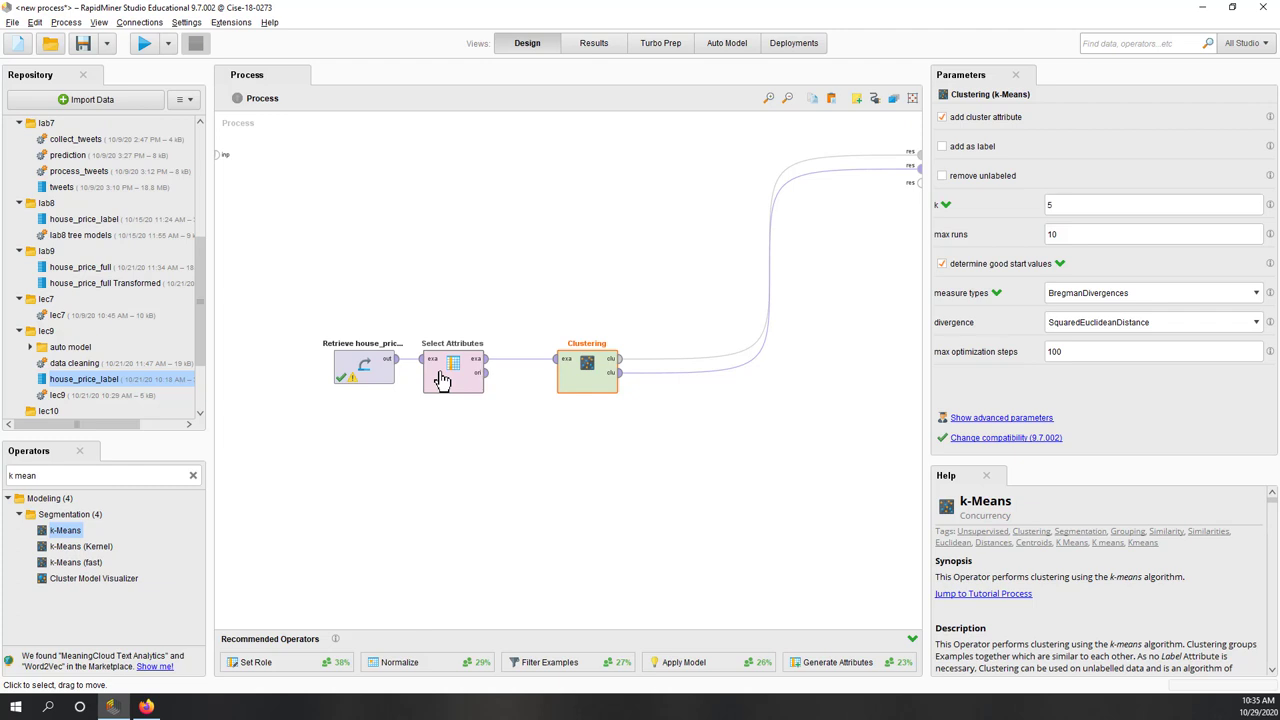
click(97, 475)
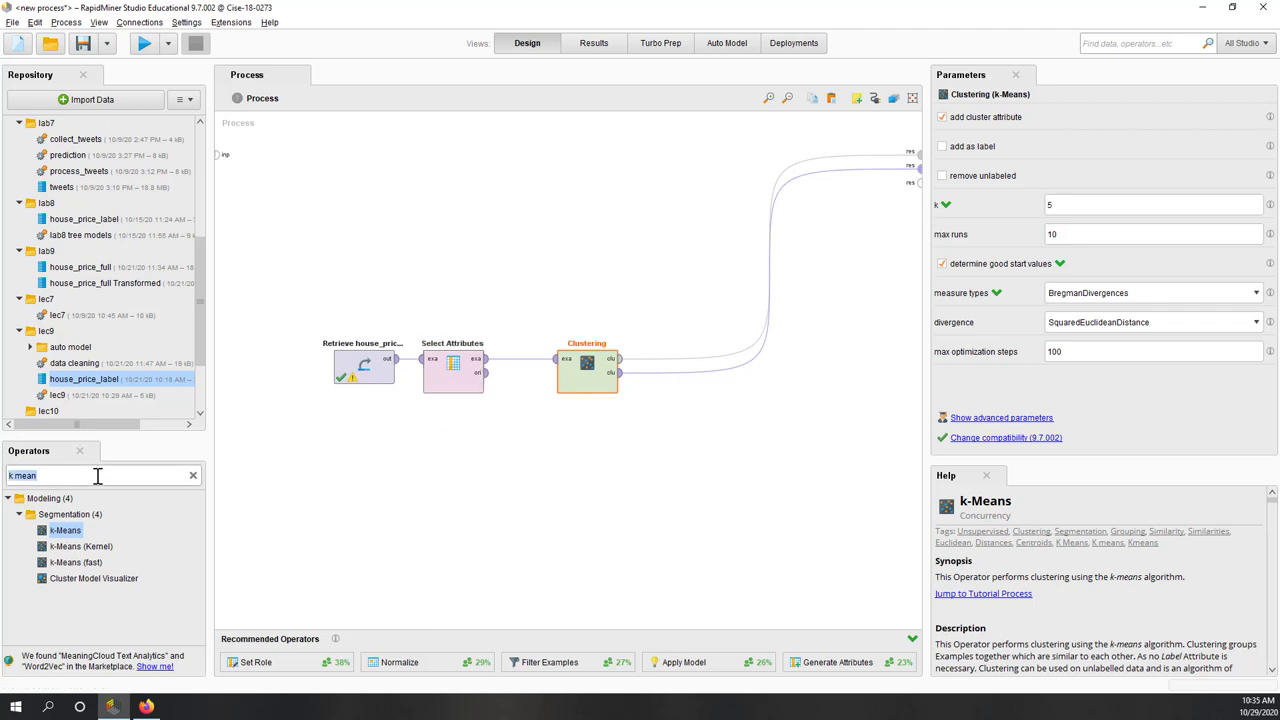
text(no)
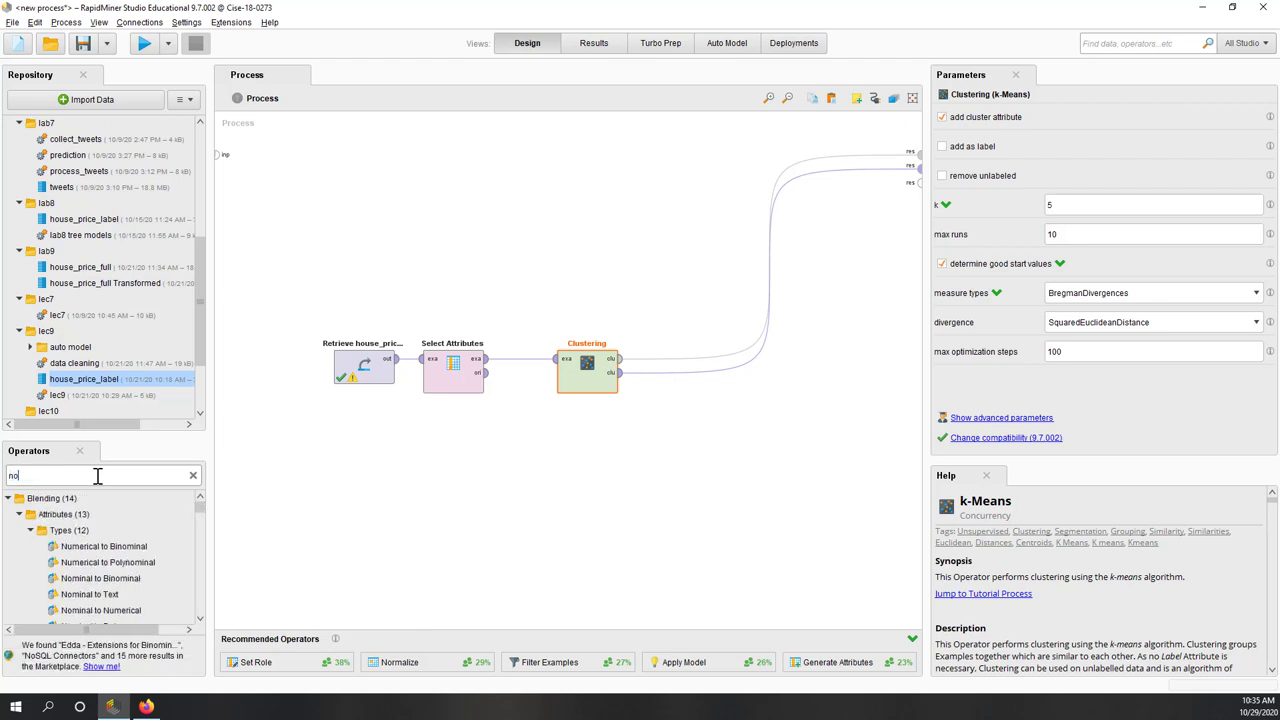
text(rma)
key(BackSpace)
key(BackSpace)
key(BackSpace)
text(r)
drag(80, 530, 514, 363)
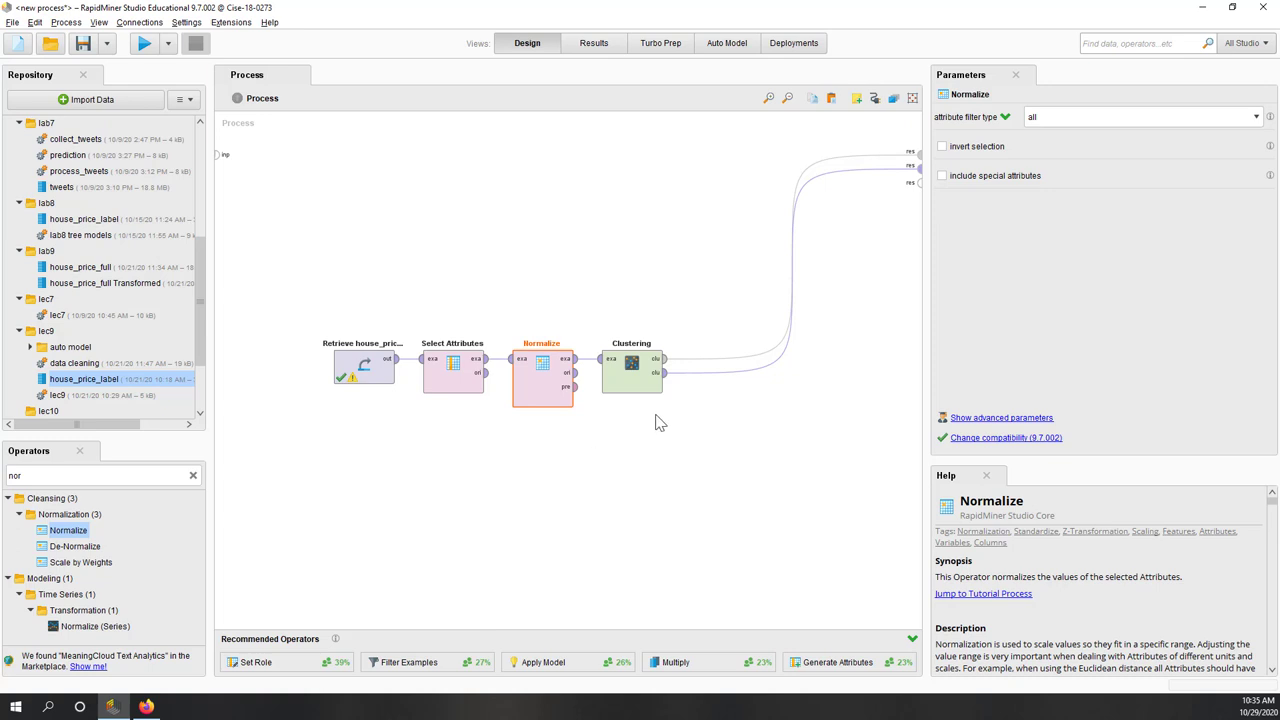
- Find the Cluster Model Visualizer operator with the search "k mean" and place it after the Clustering operator
double_click(37, 474)
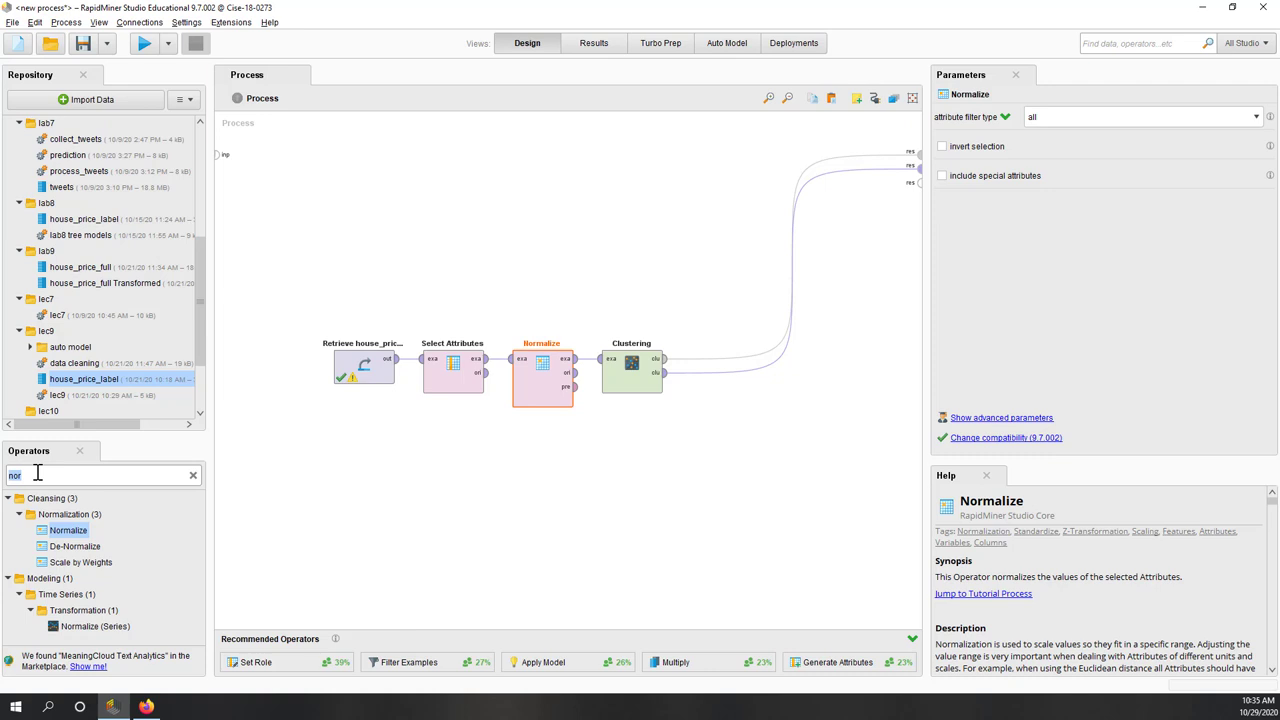
text(k mean)
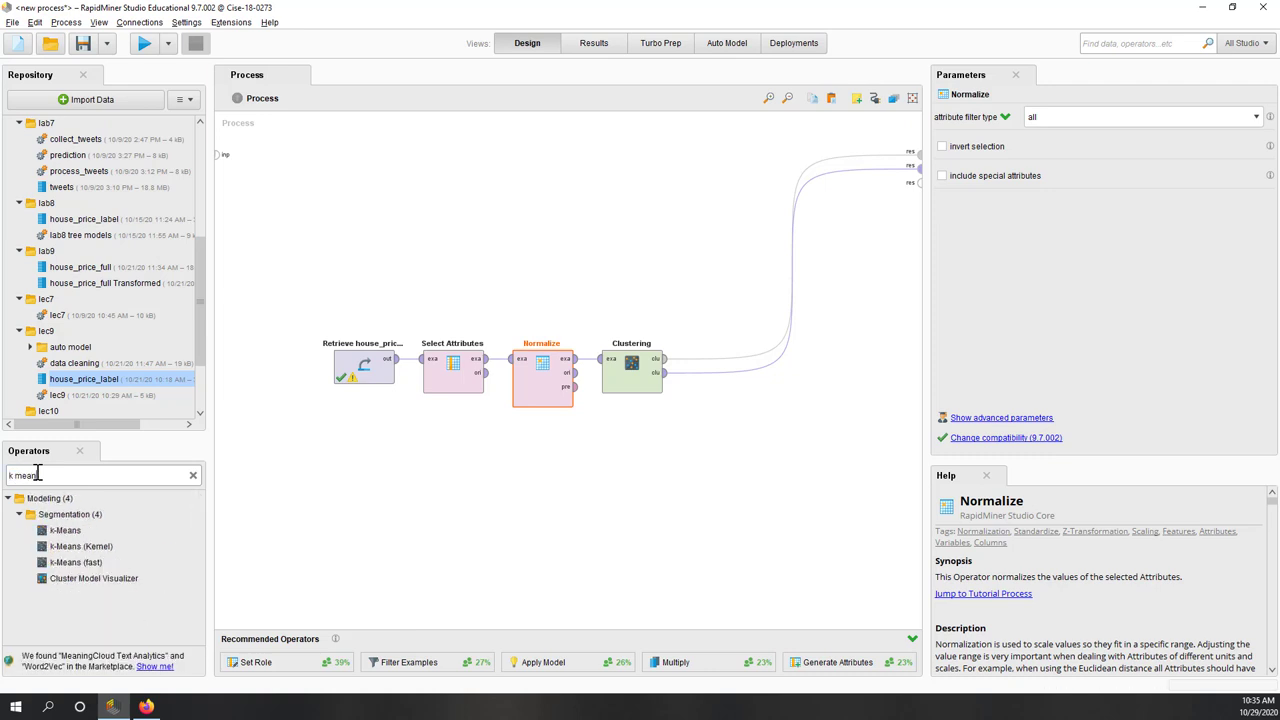
drag(75, 580, 180, 605)
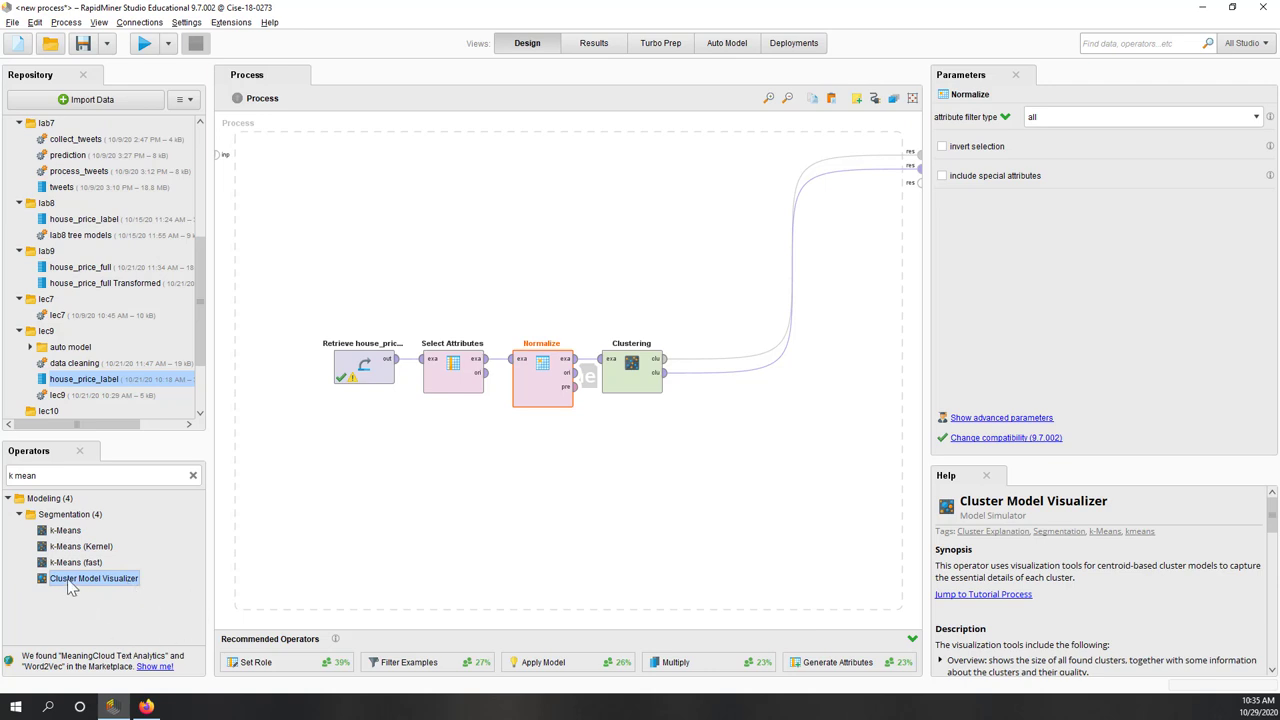
drag(117, 585, 747, 402)
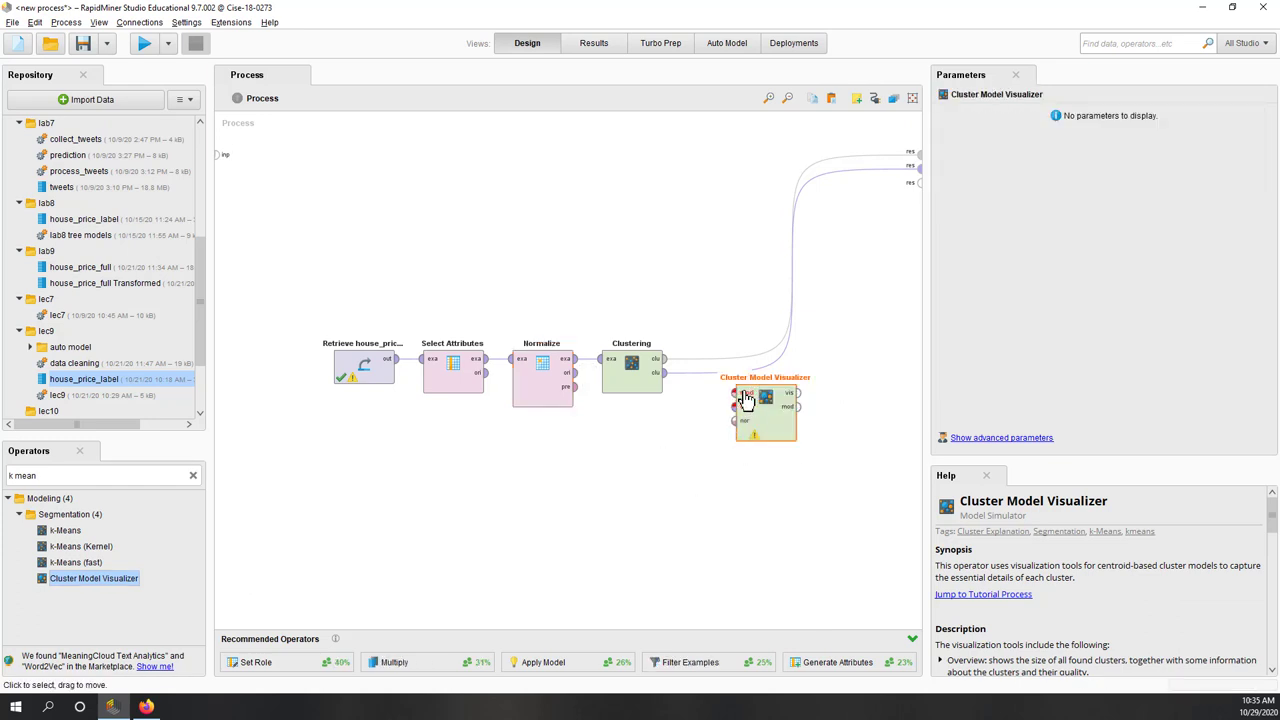
- Connect the Clustering operator's two outputs to the mod and clu inputs of the Cluster Model Visualizer
mouse_move(735, 406)
mouse_down()
mouse_move(663, 363)
mouse_move(736, 392)
mouse_up()
click(686, 470)
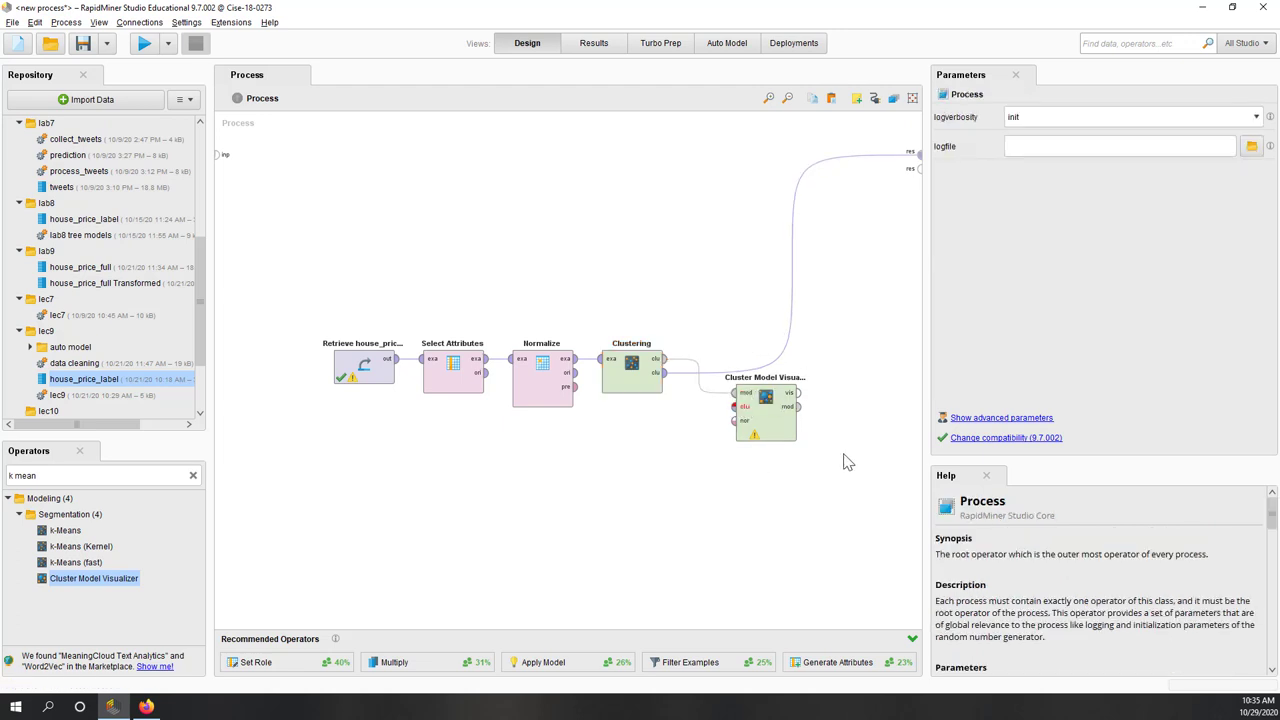
click(662, 380)
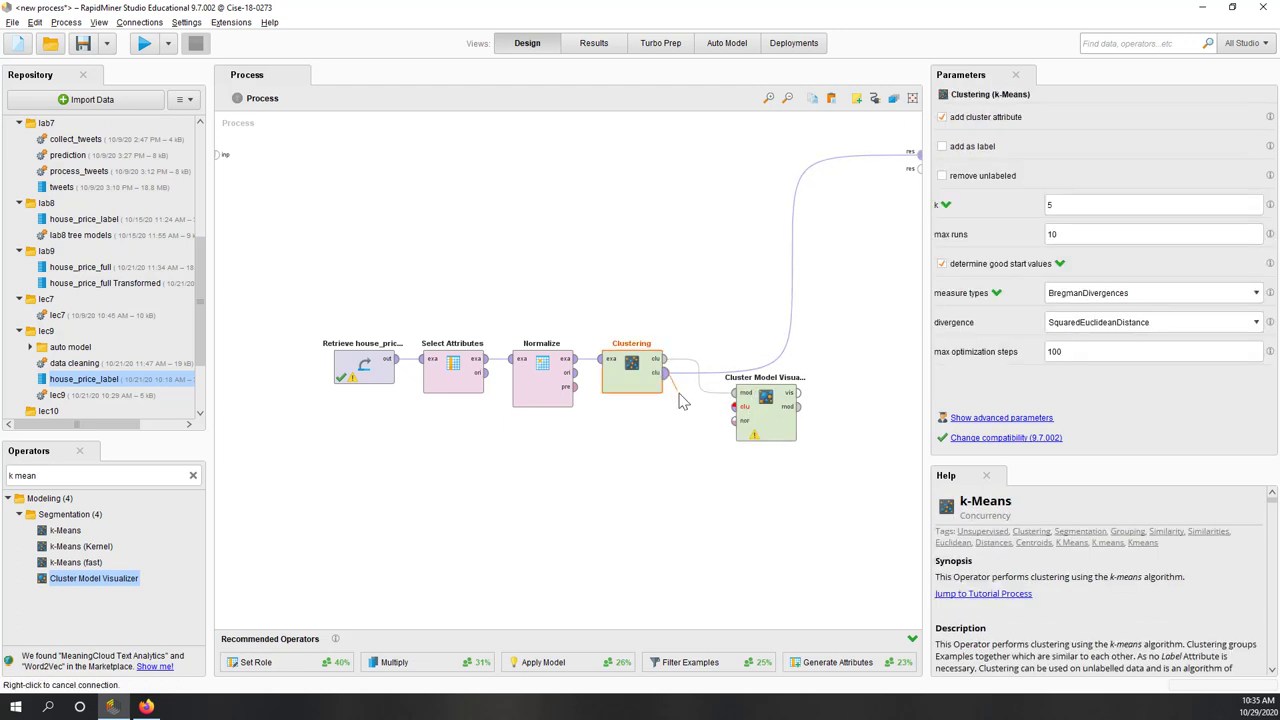
click(740, 406)
click(817, 511)
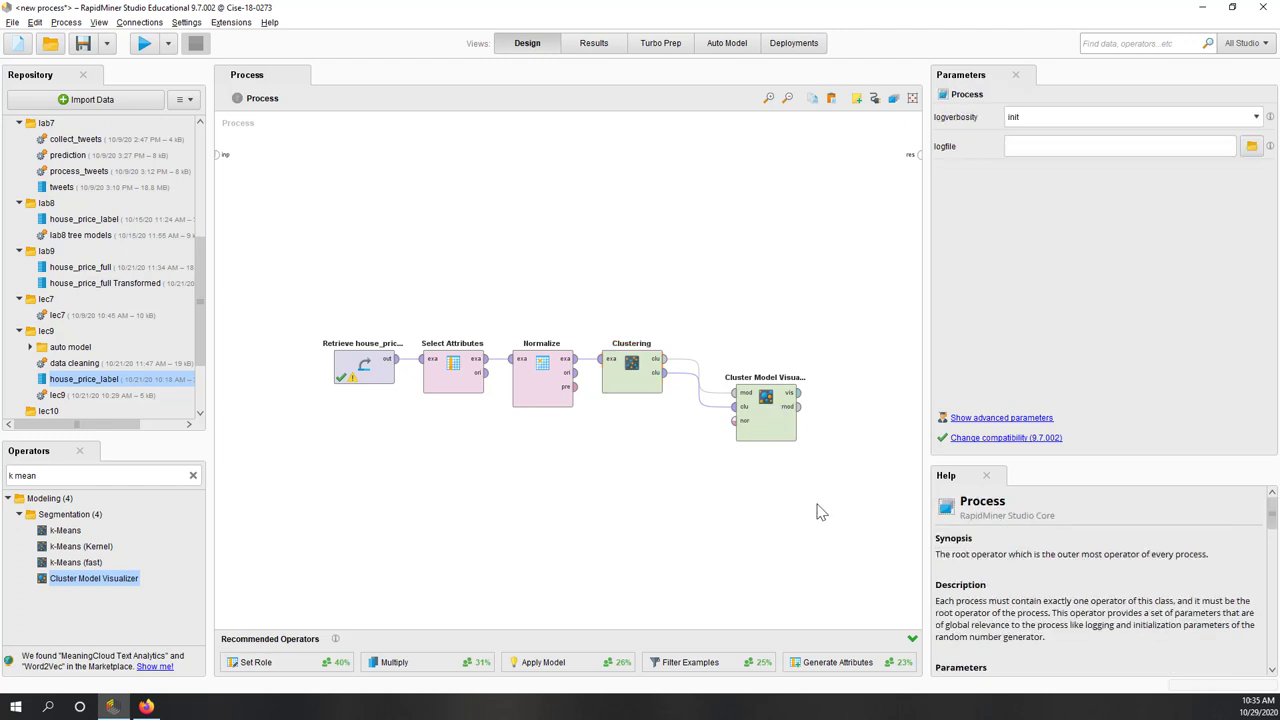
- Align the Cluster Model Visualizer with the operator row and connect its vis and mod outputs to the first two result ports
drag(767, 441, 757, 405)
click(799, 358)
click(918, 155)
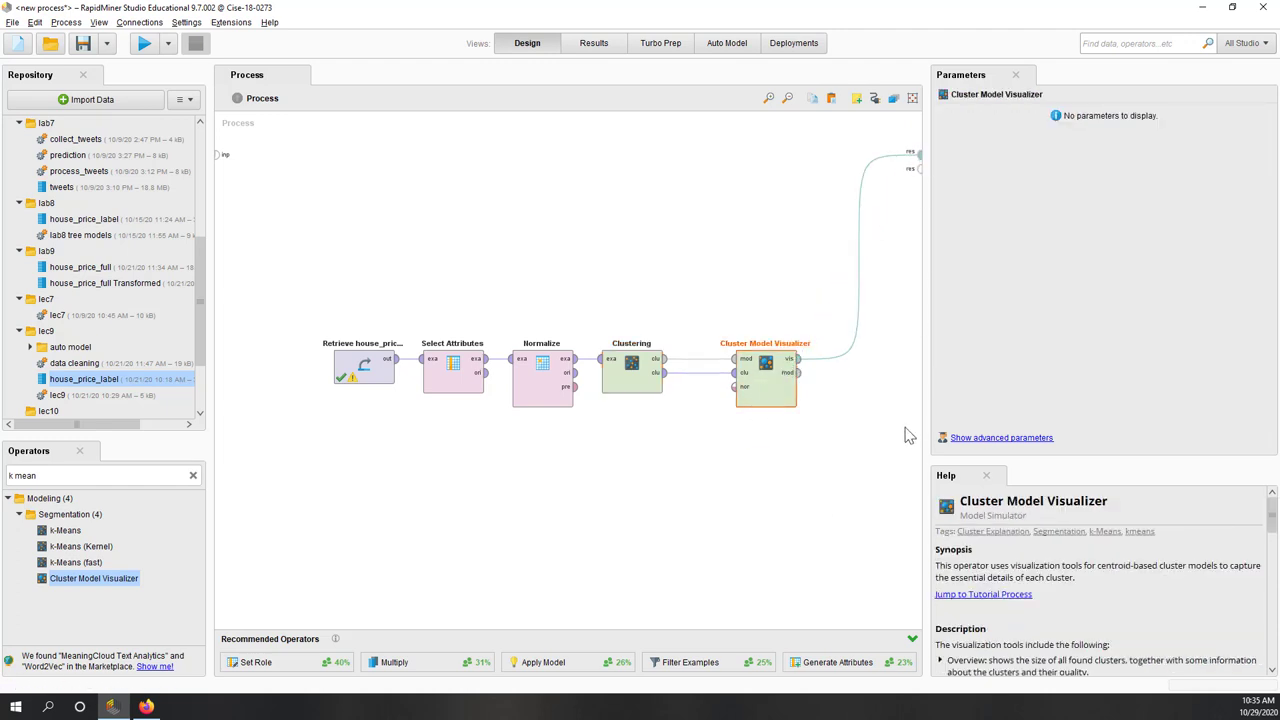
click(799, 372)
click(918, 168)
click(679, 248)
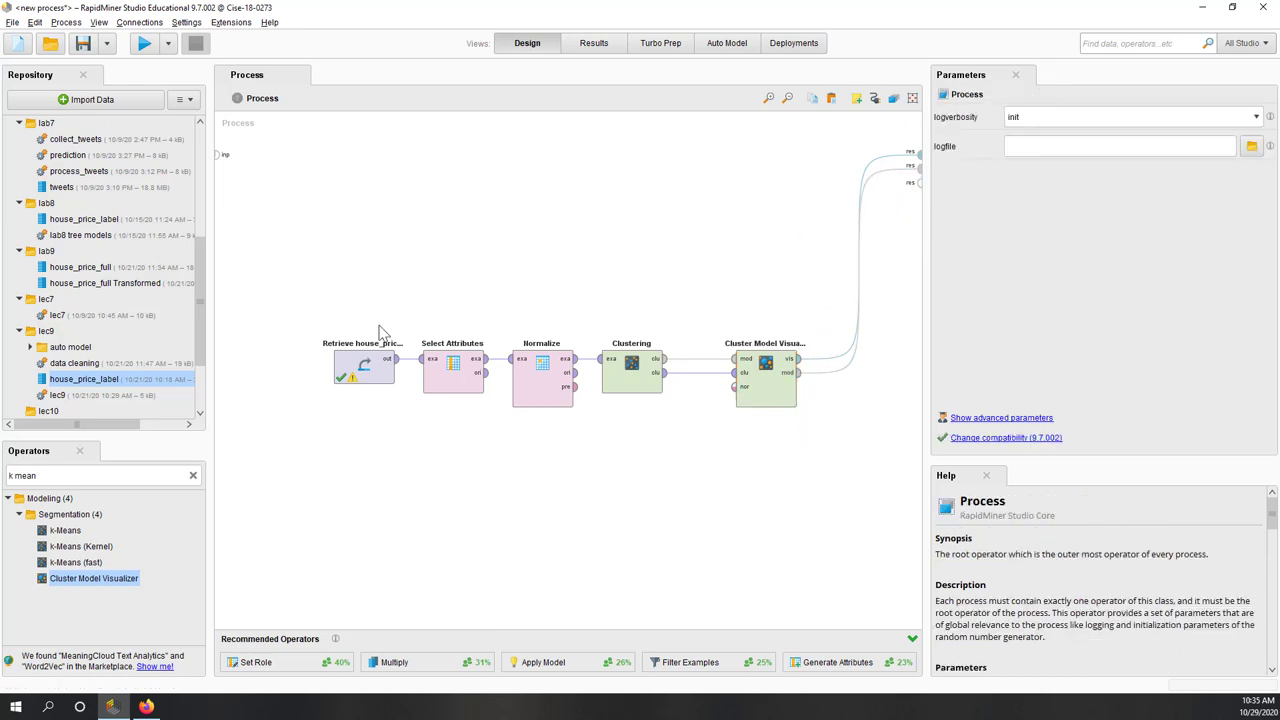
- Review the attributes chosen in the Select Attributes operator and close the selection without changes
click(446, 380)
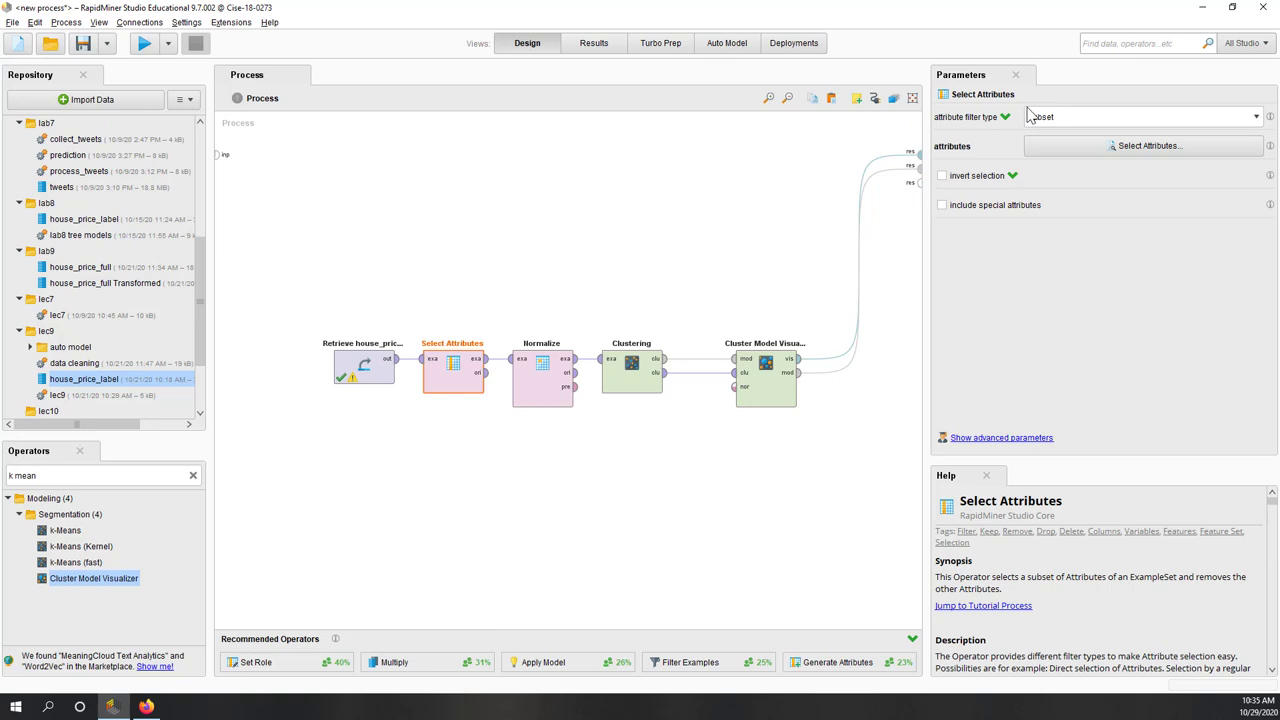
click(1032, 150)
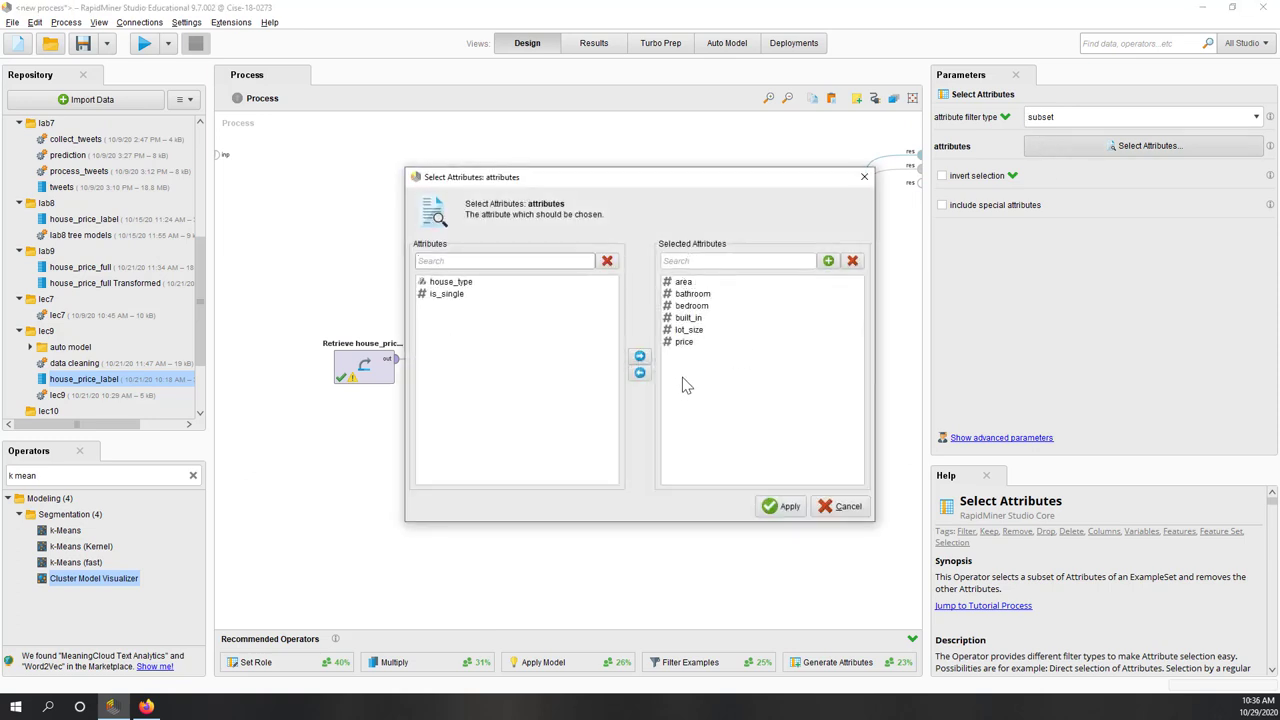
click(684, 342)
click(689, 330)
click(689, 318)
click(690, 306)
click(692, 294)
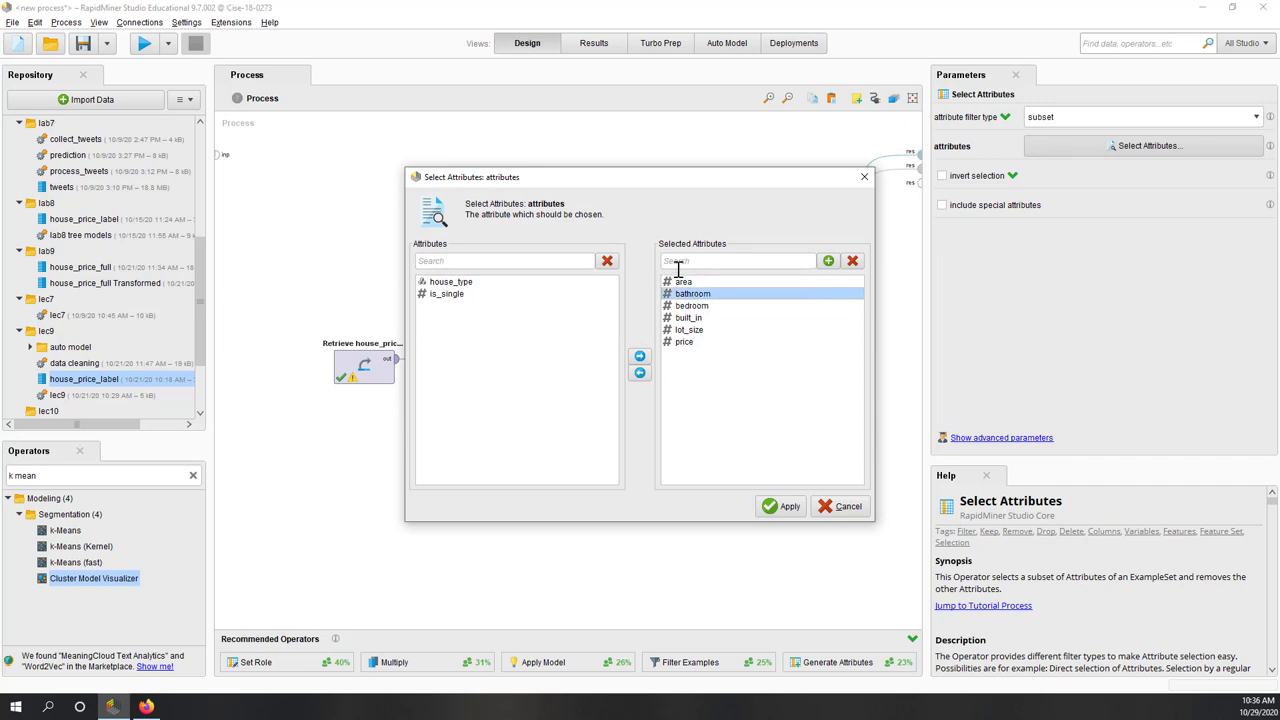
click(833, 506)
- Review the parameters of the Normalize, Clustering and Cluster Model Visualizer operators in turn
click(543, 392)
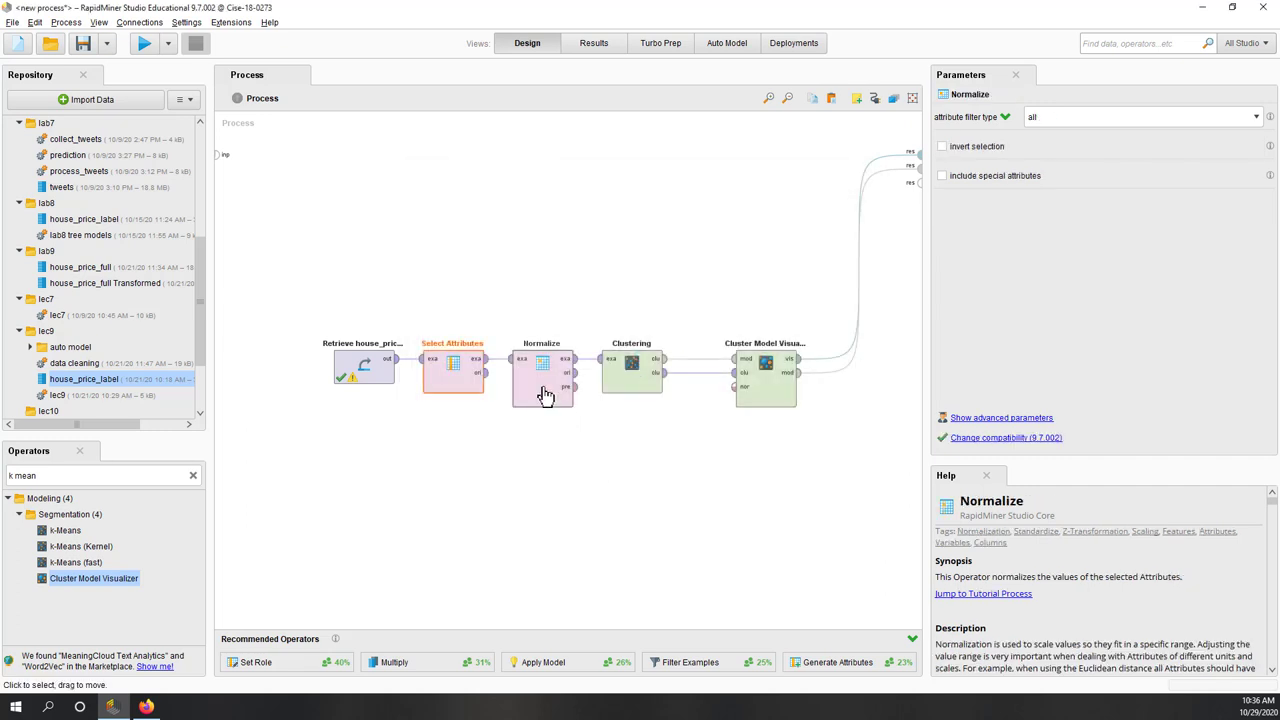
click(632, 380)
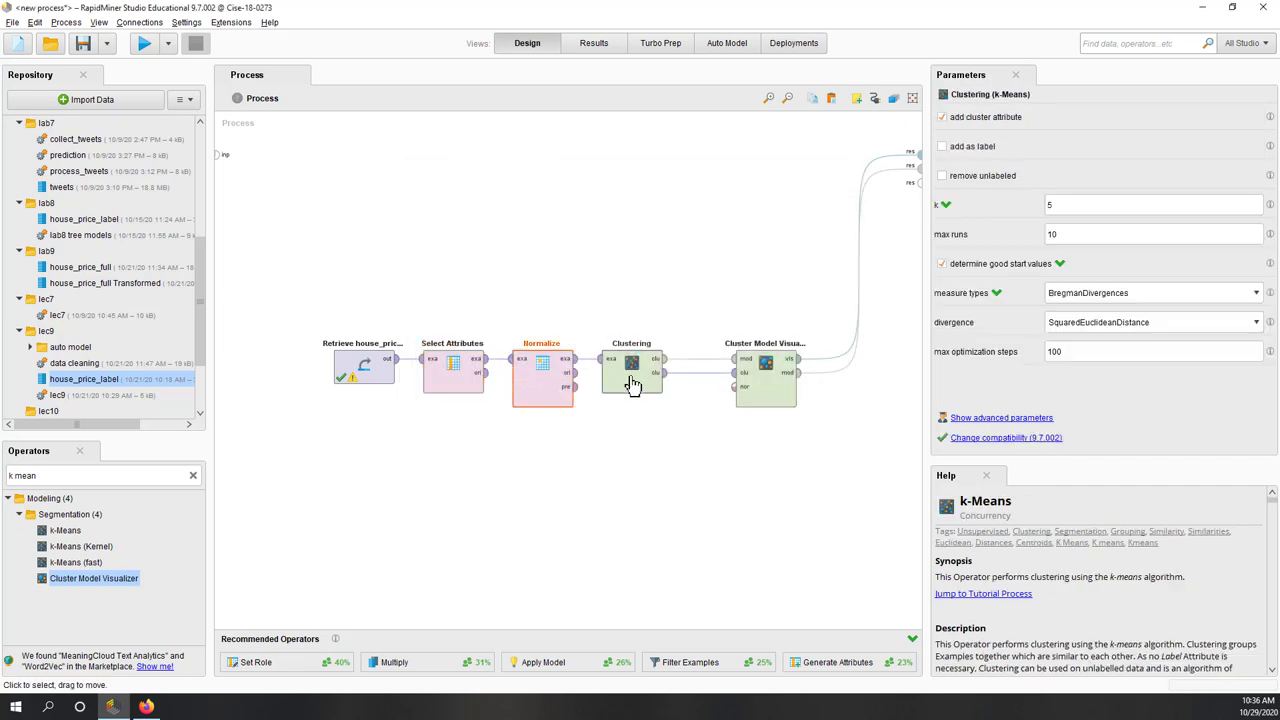
click(814, 220)
click(762, 376)
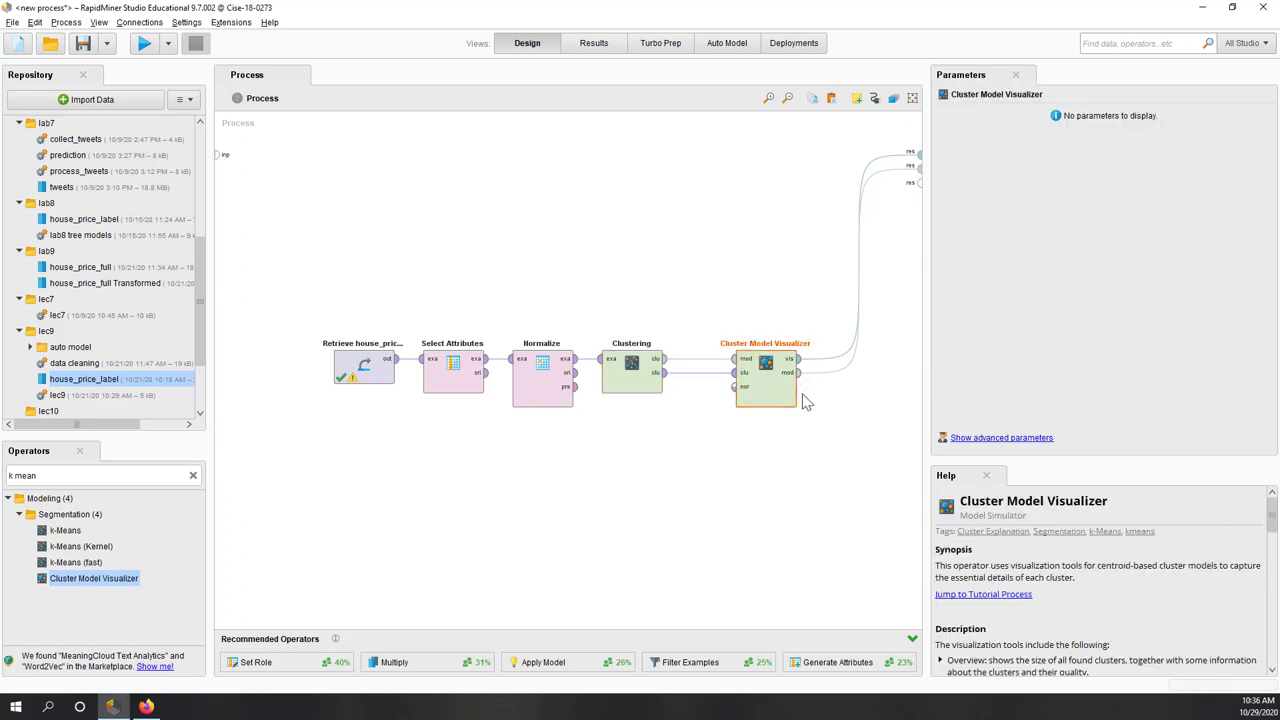
- Run the clustering process and review the number of items per cluster in the Cluster Model description
click(145, 44)
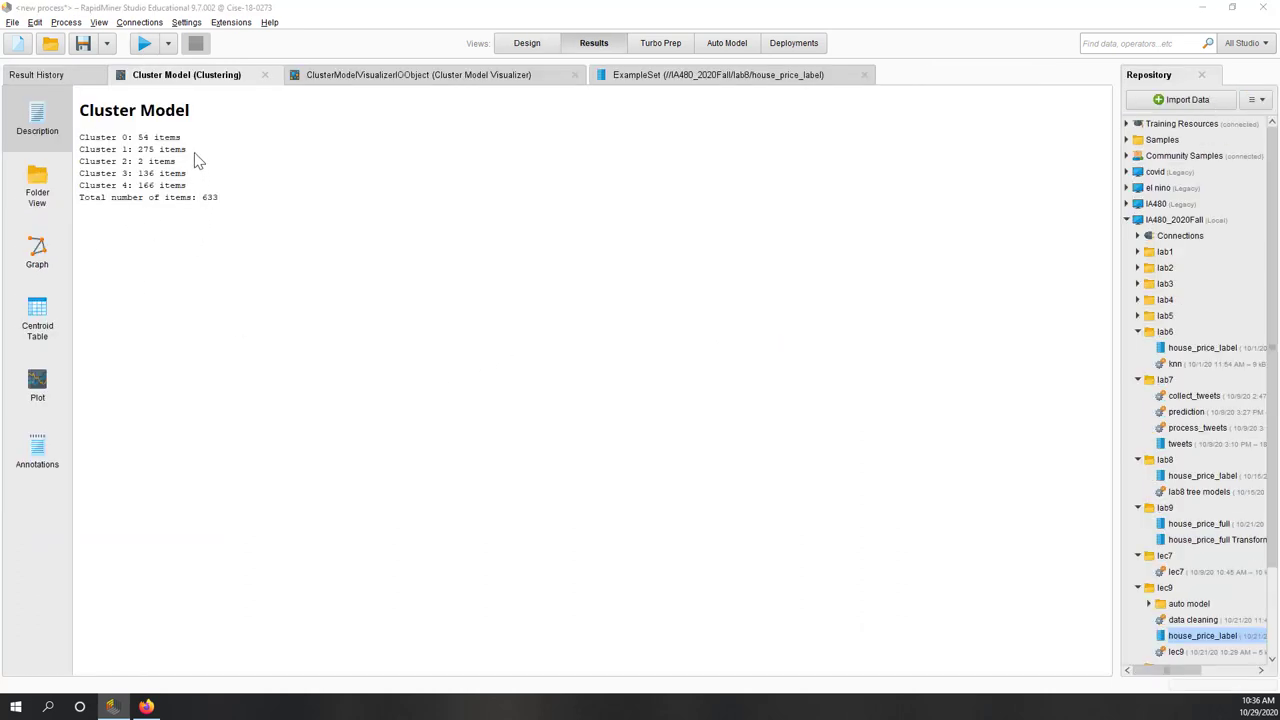
drag(157, 150, 144, 149)
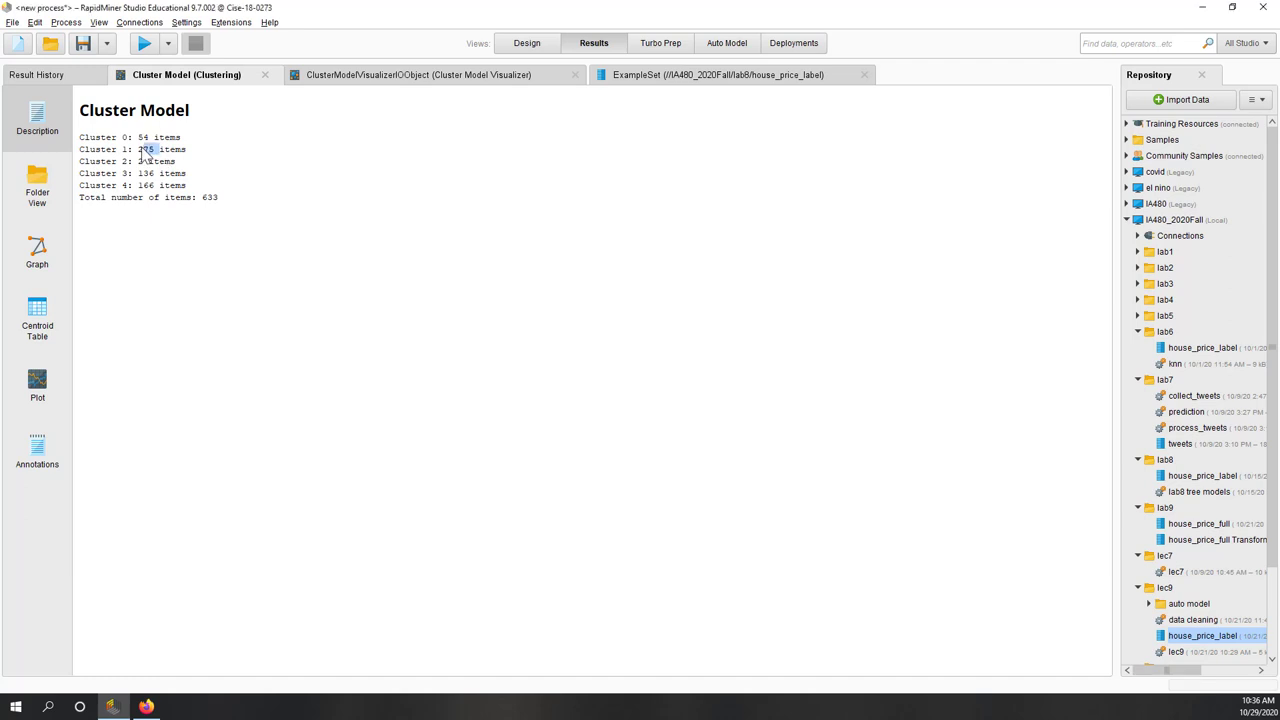
click(213, 204)
- Show the cluster model as a tree graph and inspect the items belonging to cluster 1
click(30, 260)
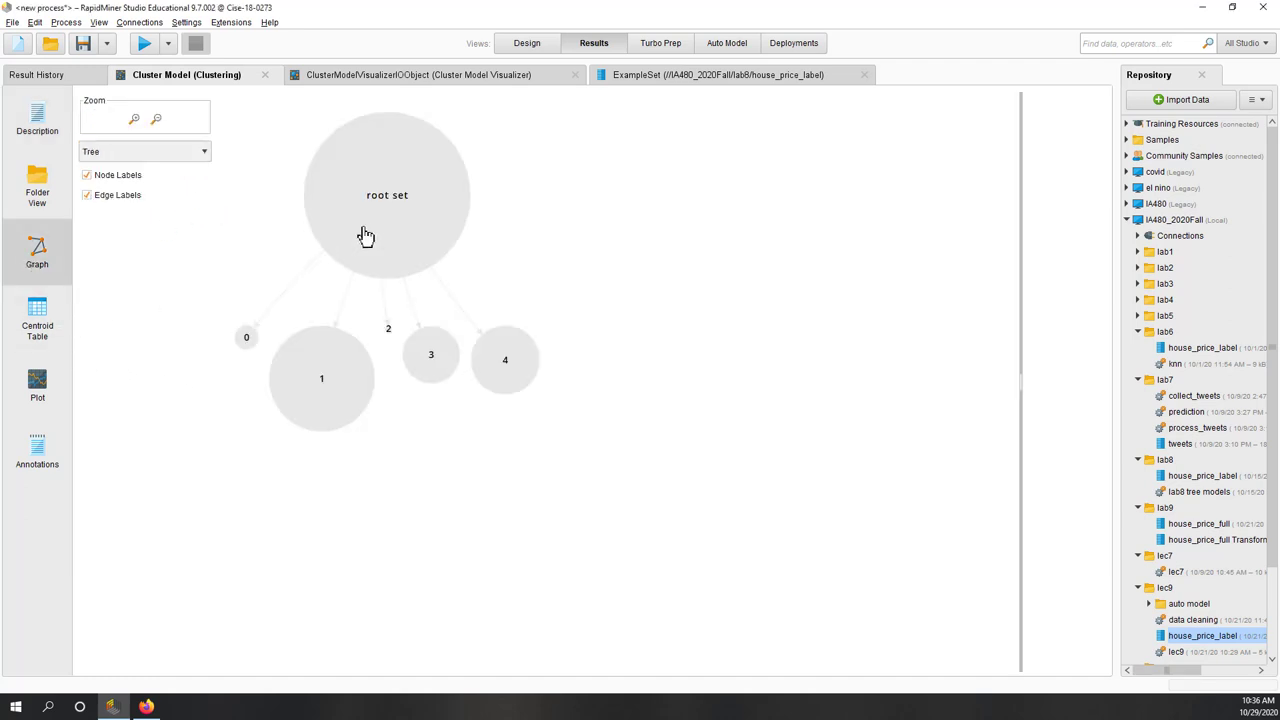
click(362, 258)
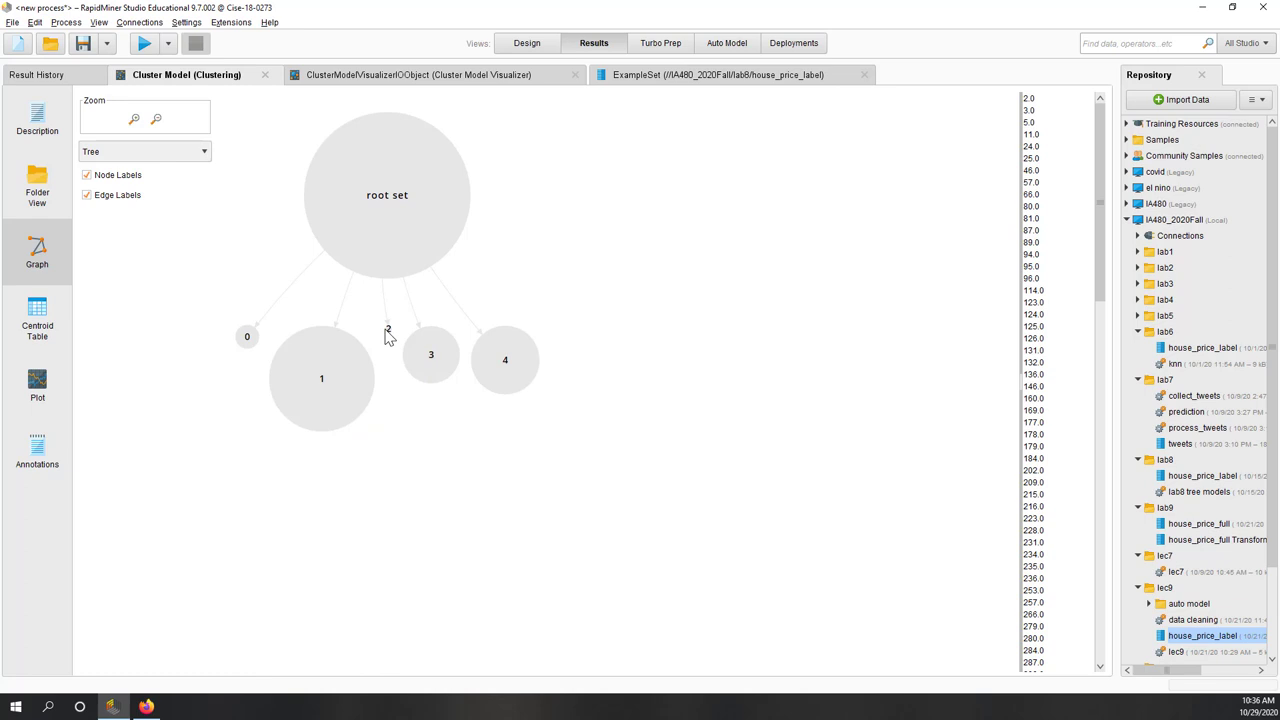
click(335, 395)
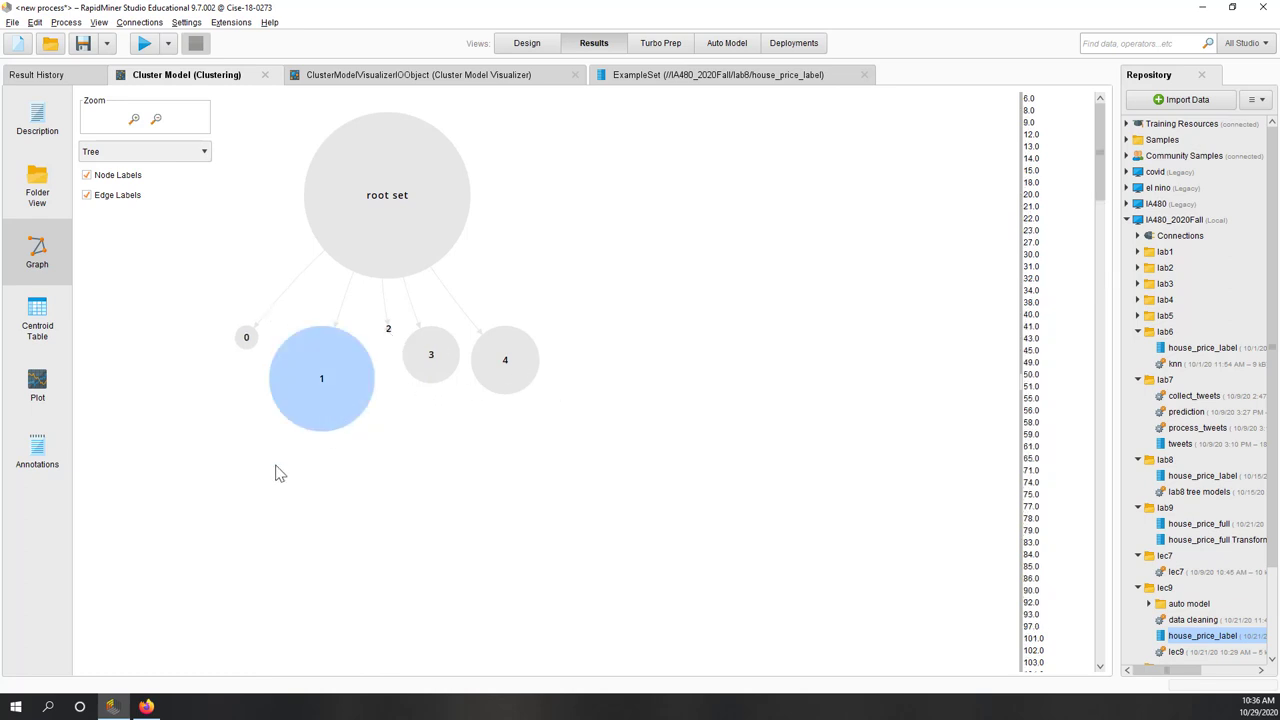
- Compare the attribute centroids of the five clusters in the Cluster Model's centroid table and plot
click(45, 330)
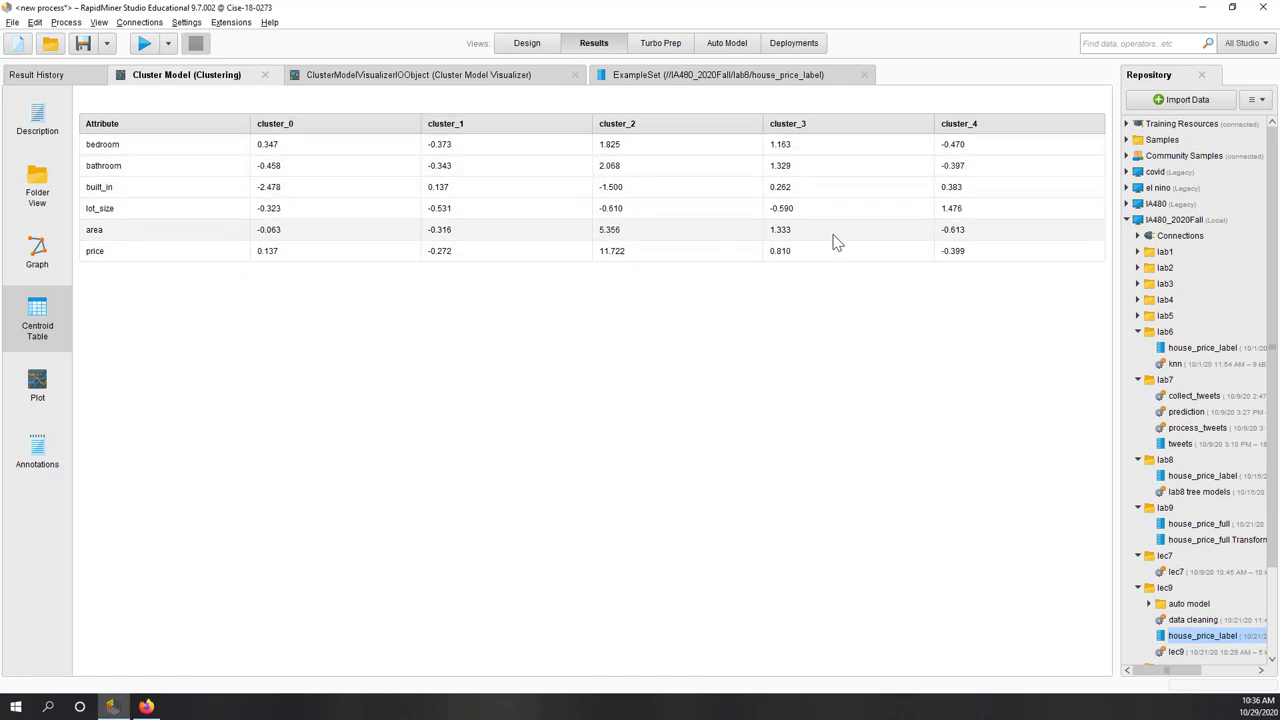
click(37, 385)
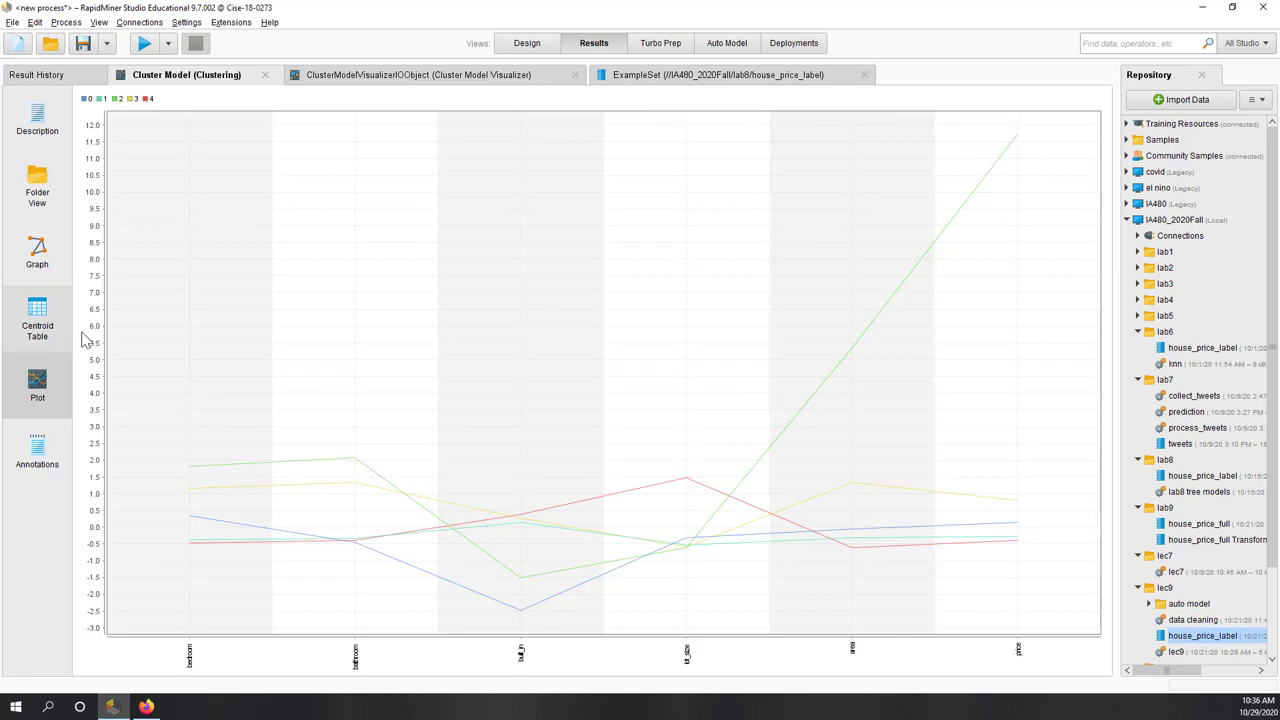
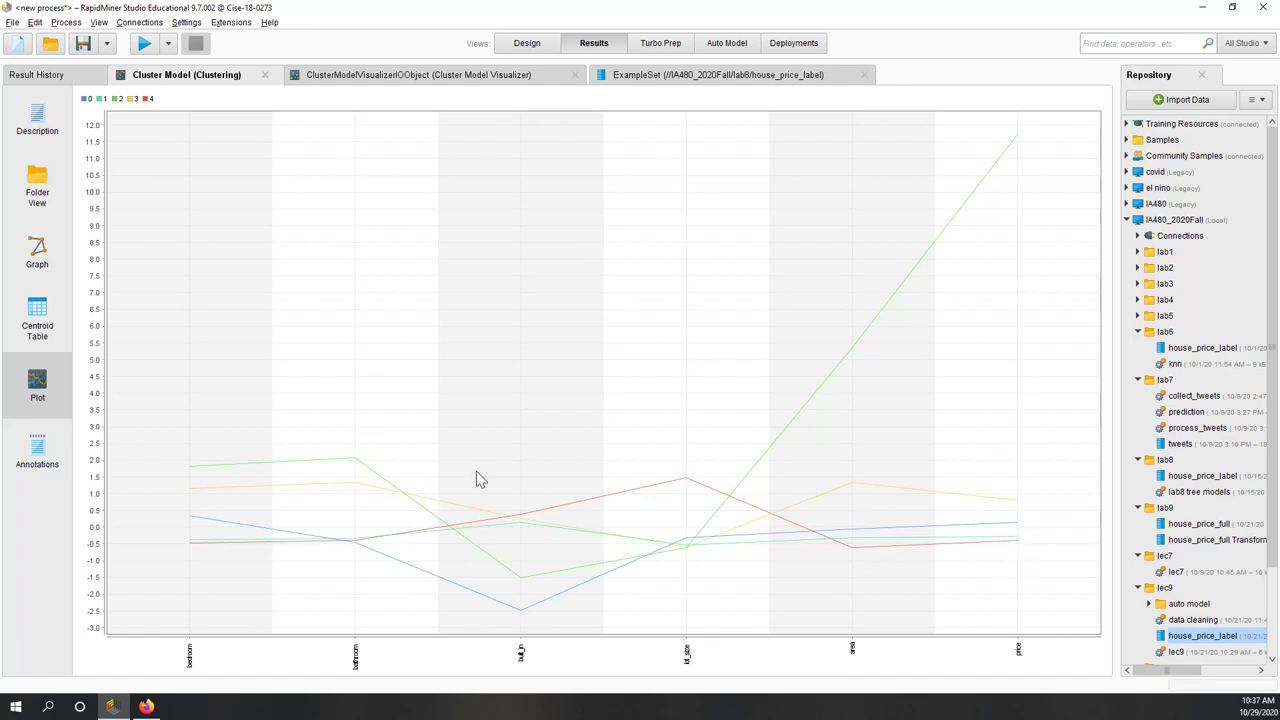
- Review the Cluster Model Visualizer overview and examine its heat map for area and price in Cluster 2 and lot_size in Clusters 1 and 3
click(360, 80)
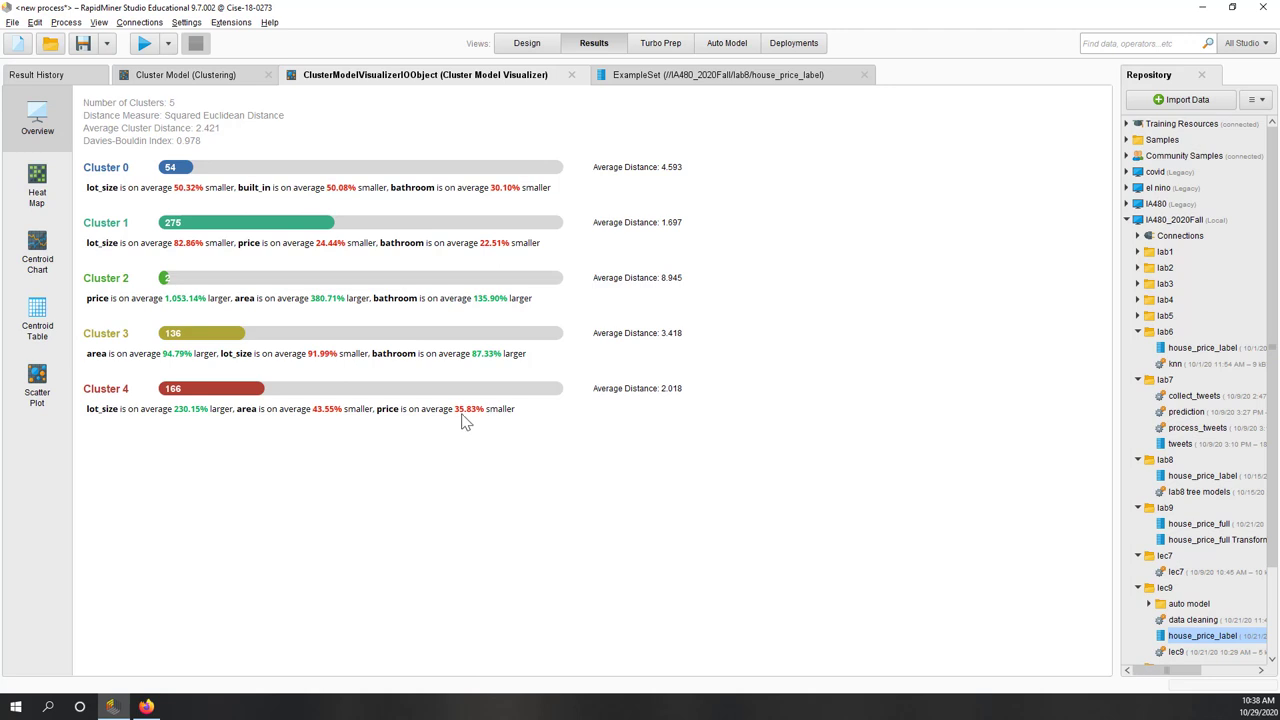
click(36, 186)
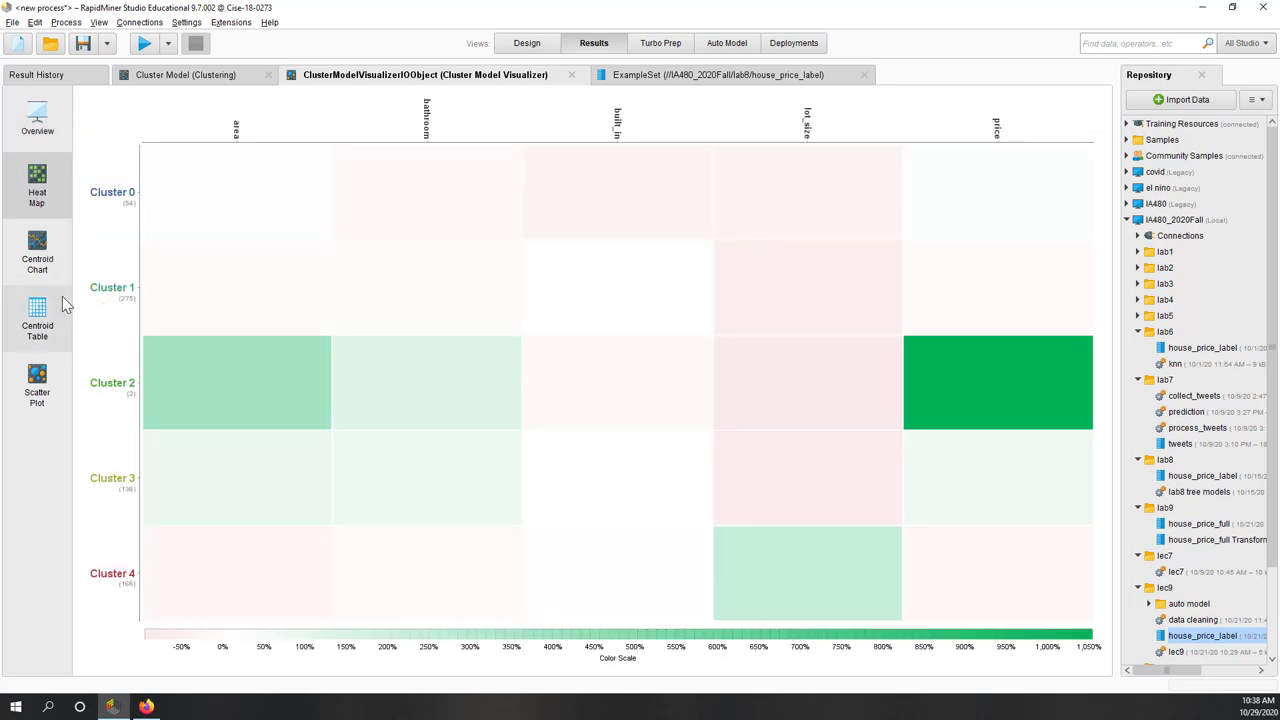
mouse_move(262, 390)
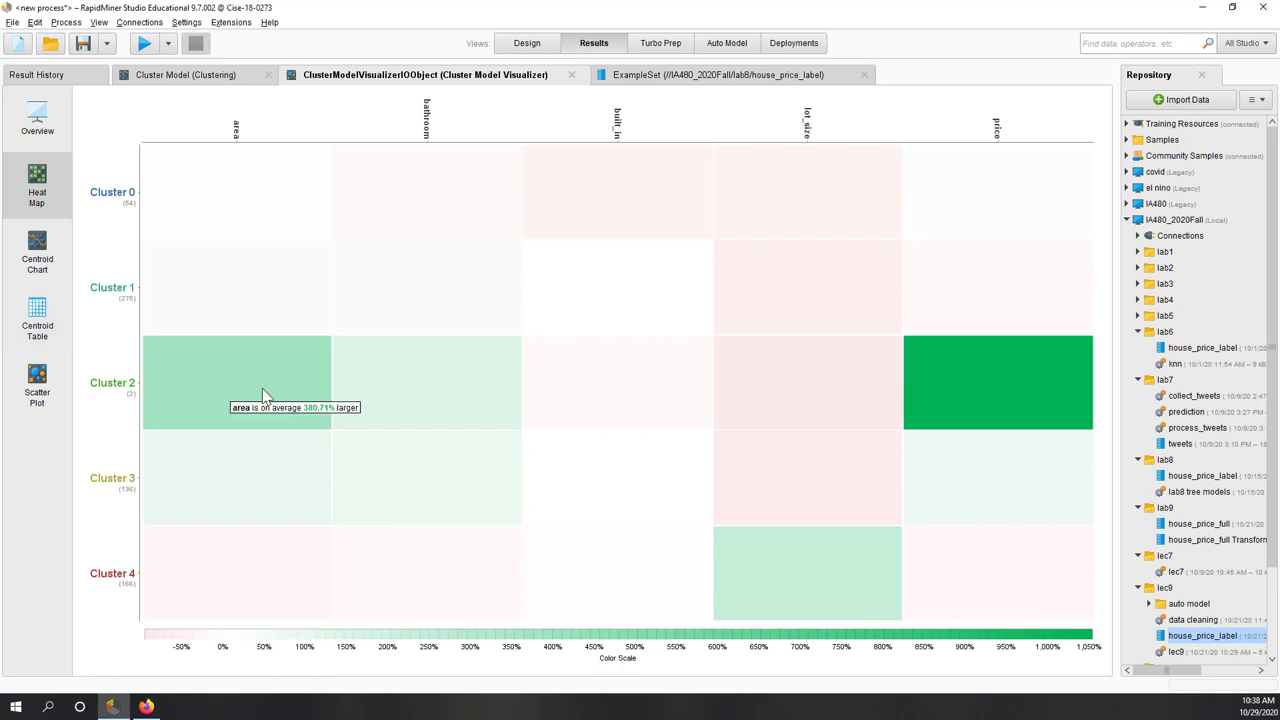
mouse_move(1007, 401)
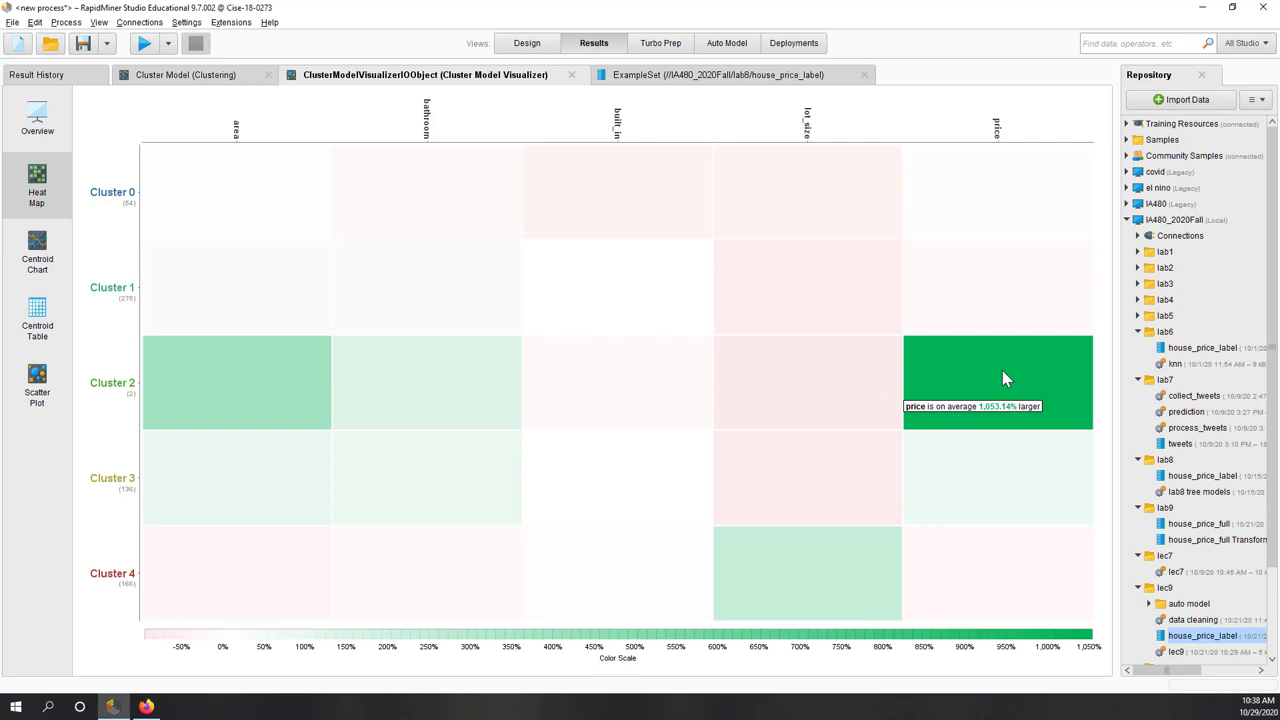
mouse_move(833, 286)
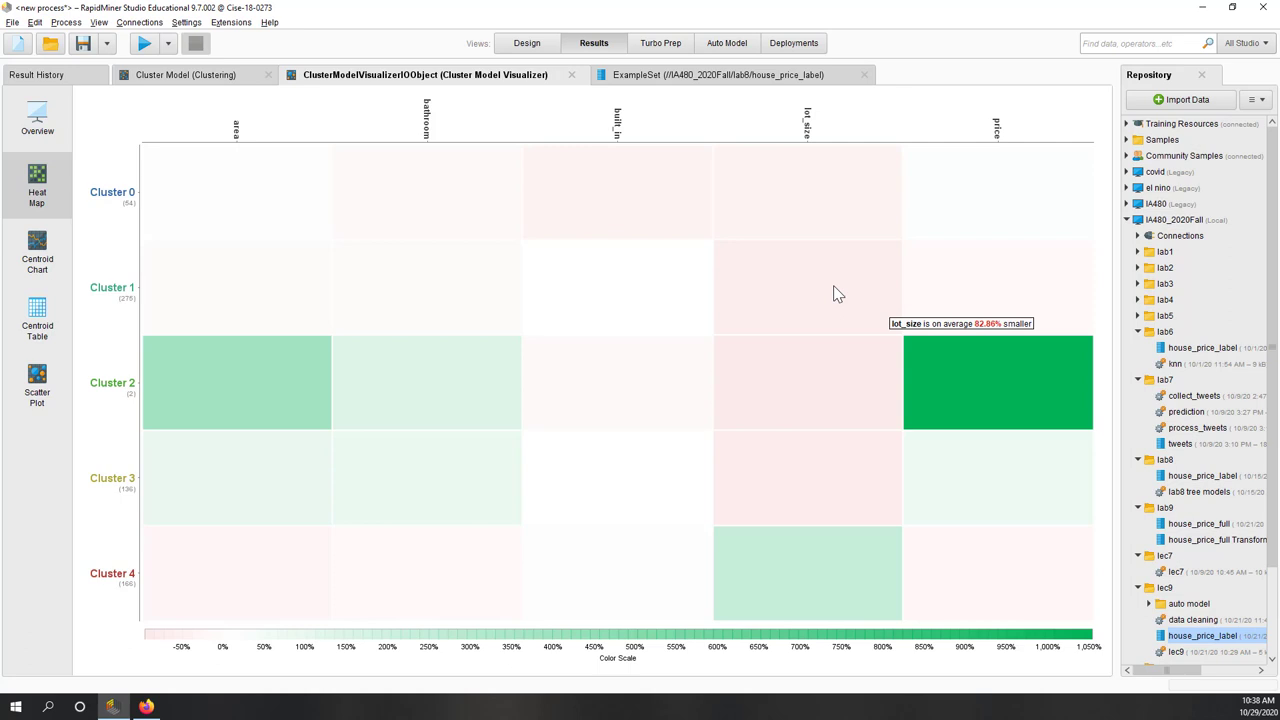
mouse_move(789, 483)
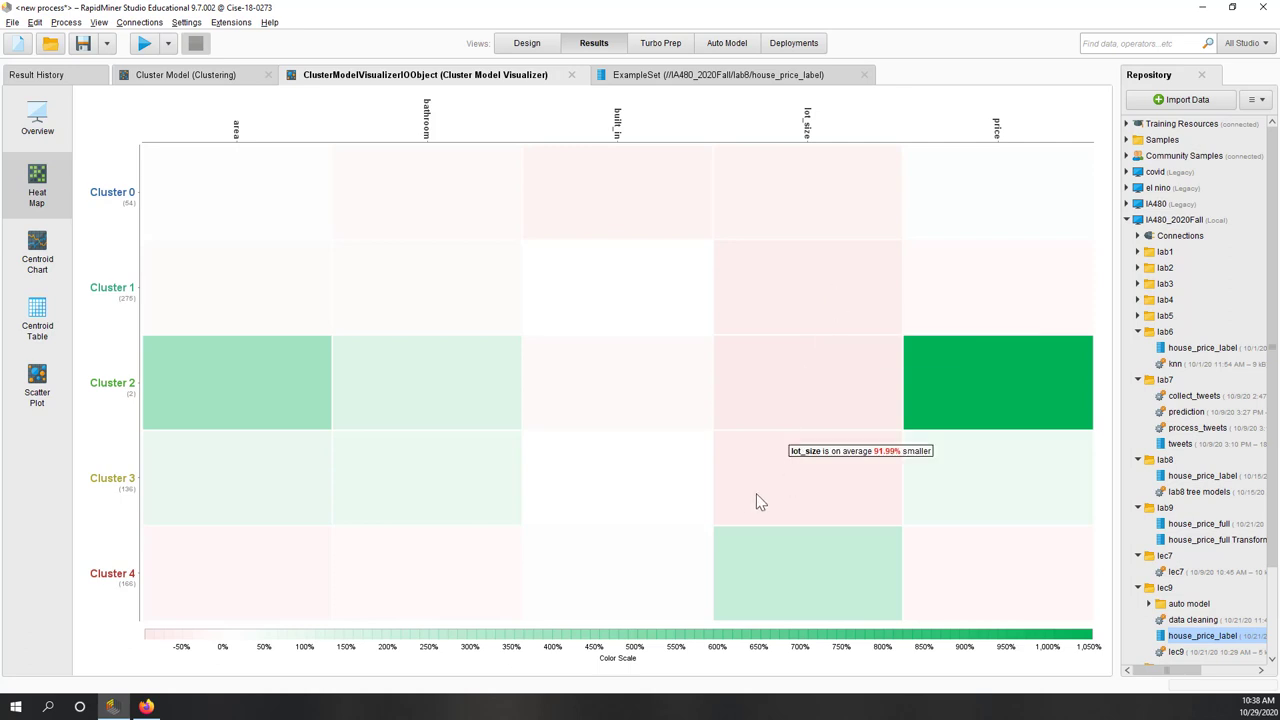
- View the visualizer's centroid chart and examine its scatter plot with the focus set to Cluster 1
click(33, 268)
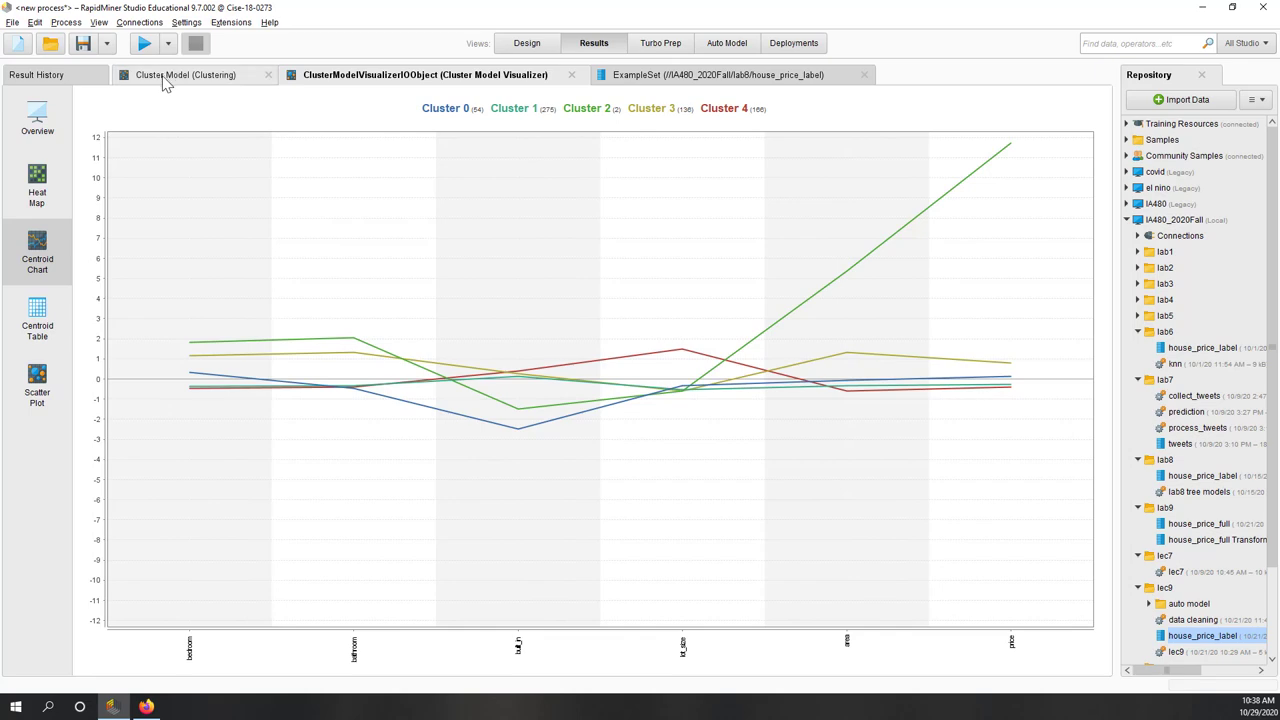
click(44, 404)
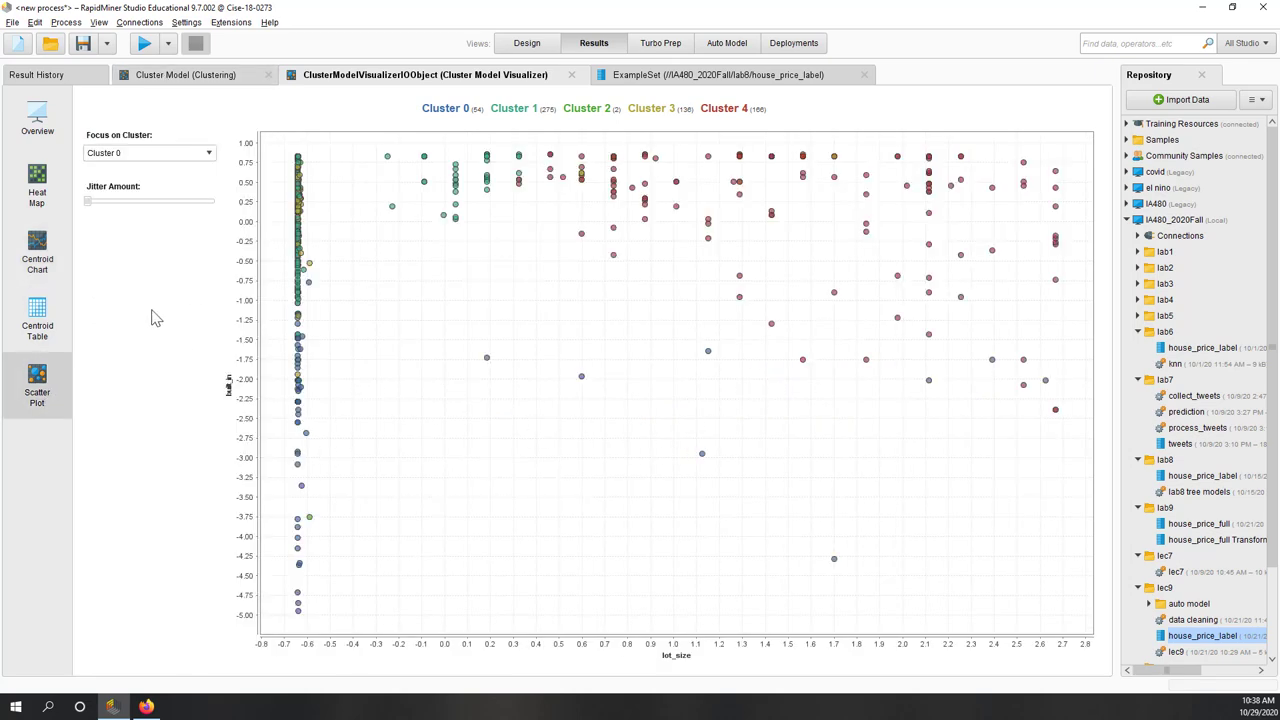
click(152, 153)
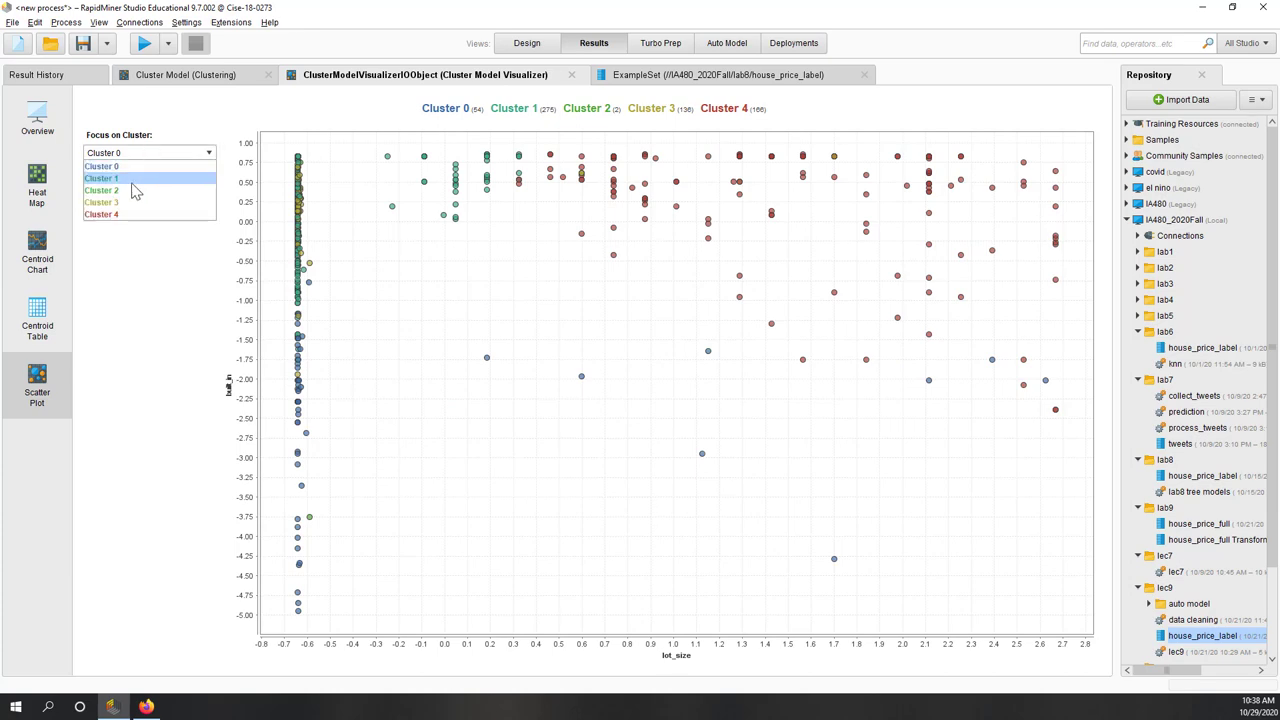
click(132, 181)
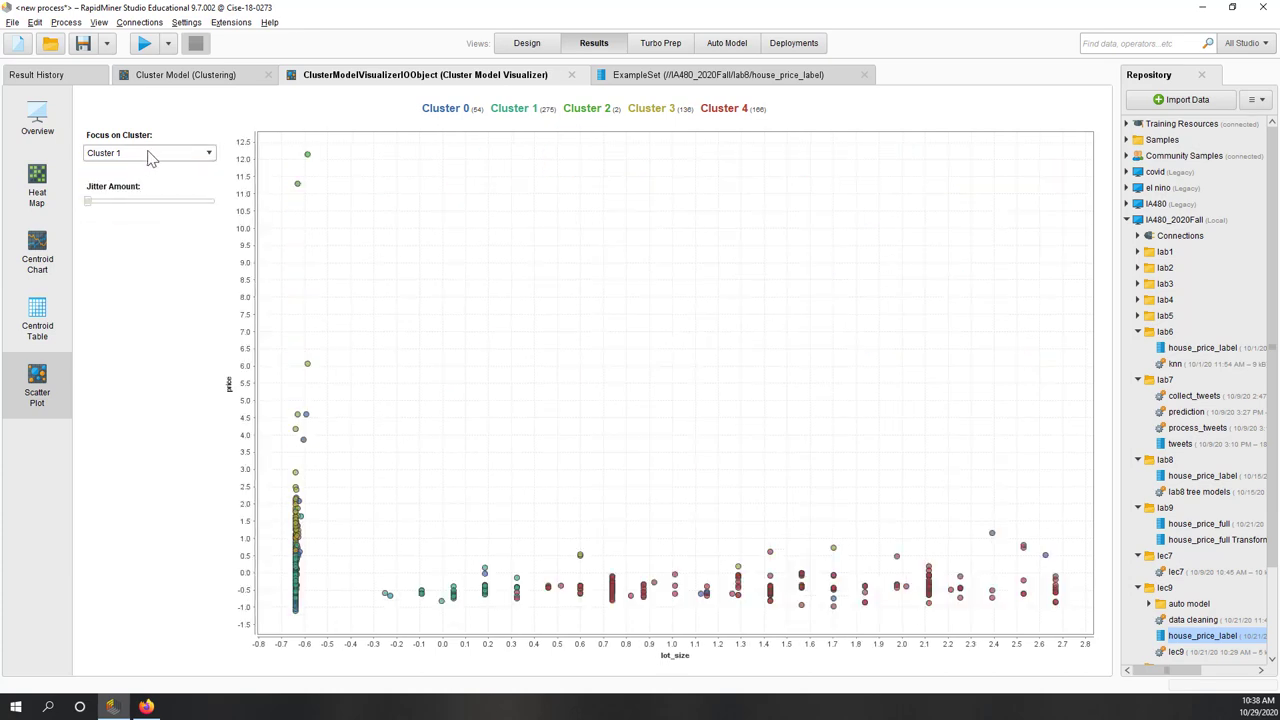